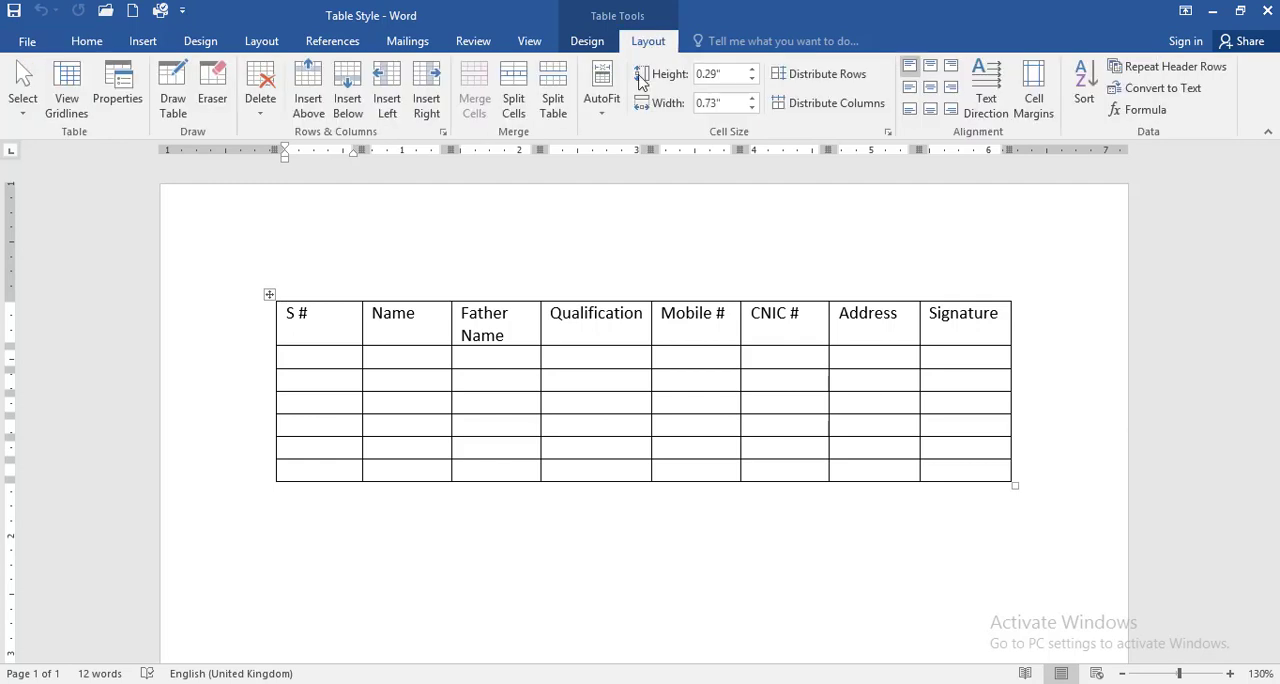
Step: Select the S # header cell and then the whole S # column with the Select command, clearing the selection after each
{"action": "left_click", "coordinate": [22, 113]}
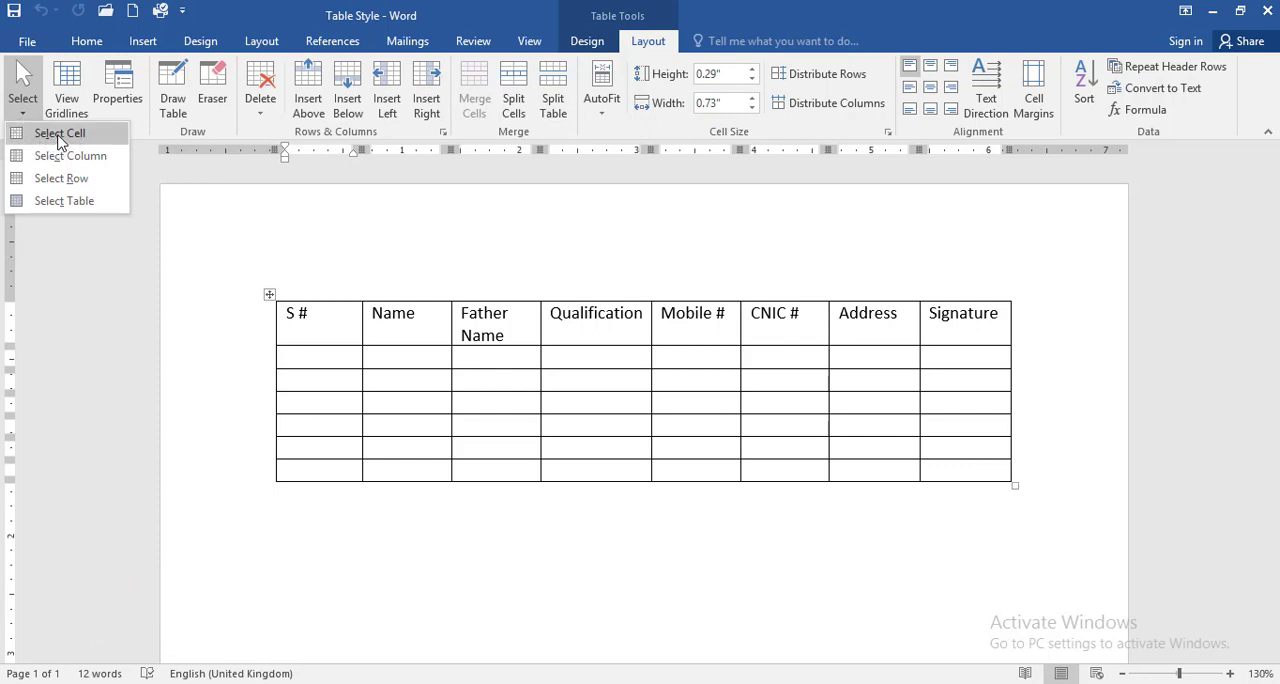
{"action": "left_click", "coordinate": [60, 136]}
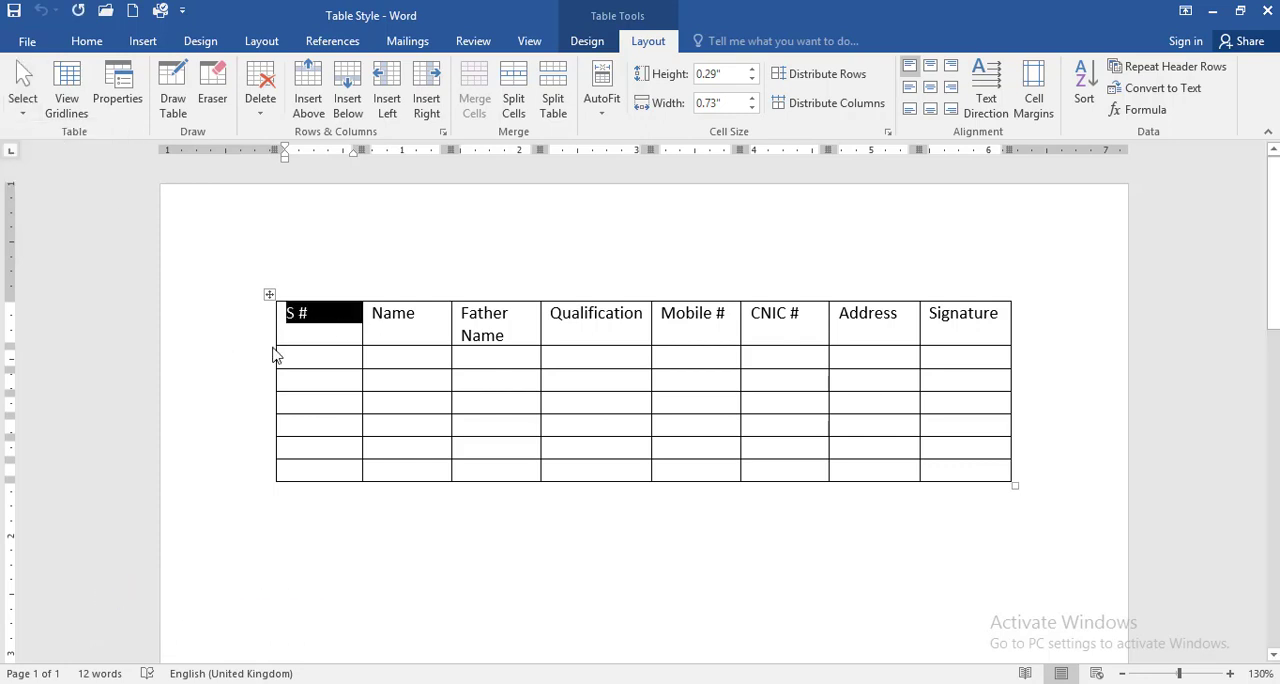
{"action": "left_click", "coordinate": [302, 320]}
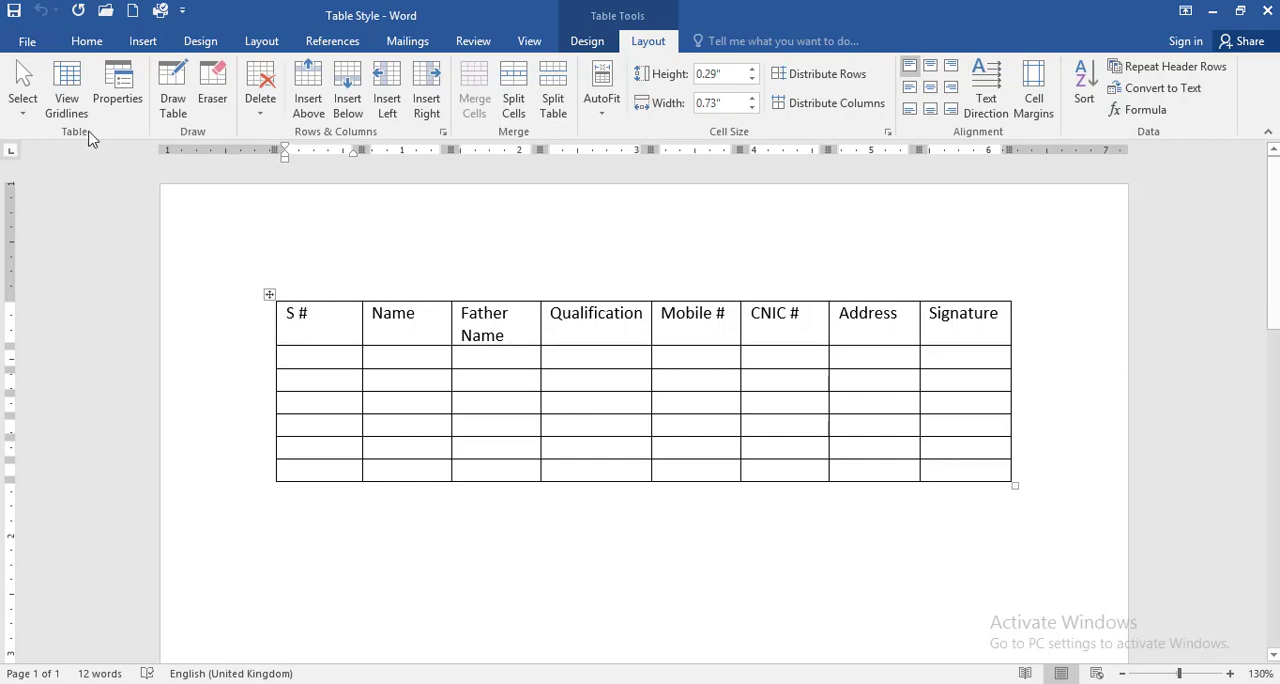
{"action": "left_click", "coordinate": [22, 100]}
{"action": "left_click", "coordinate": [50, 155]}
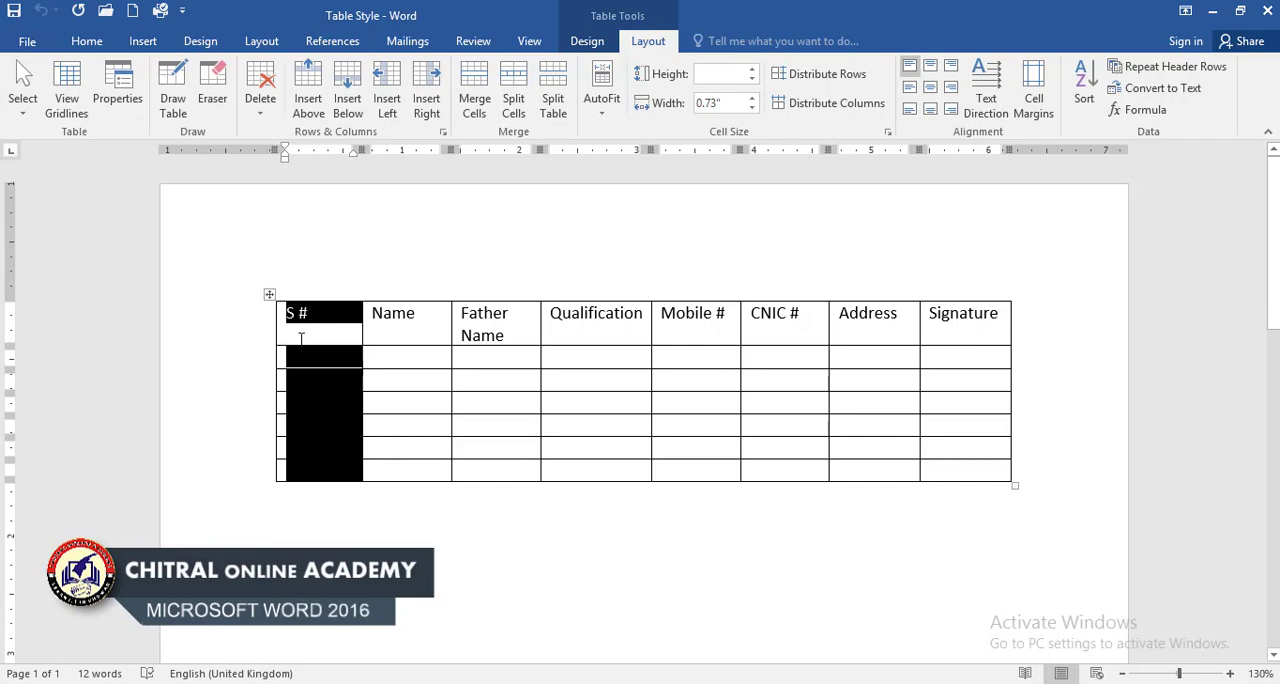
{"action": "left_click", "coordinate": [311, 331]}
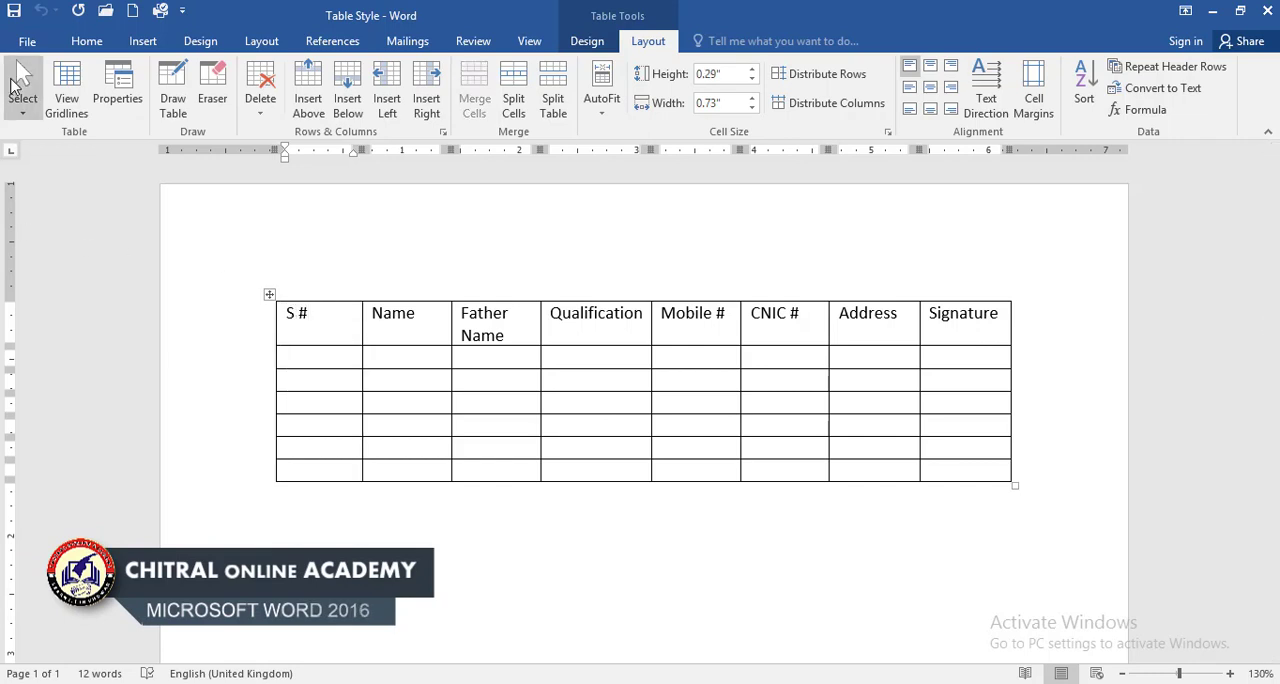
Step: Select the header row and then the entire table with the Select command, clearing the selection after each
{"action": "left_click", "coordinate": [20, 92]}
{"action": "left_click", "coordinate": [48, 176]}
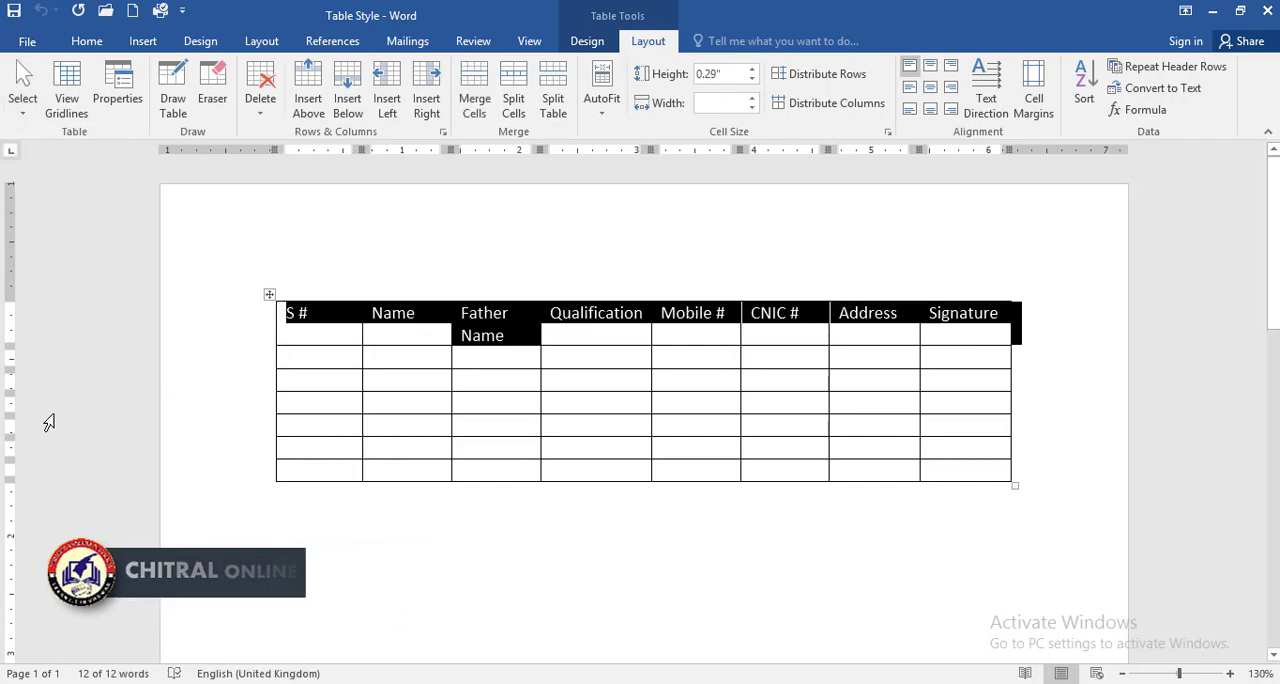
{"action": "left_click", "coordinate": [309, 326]}
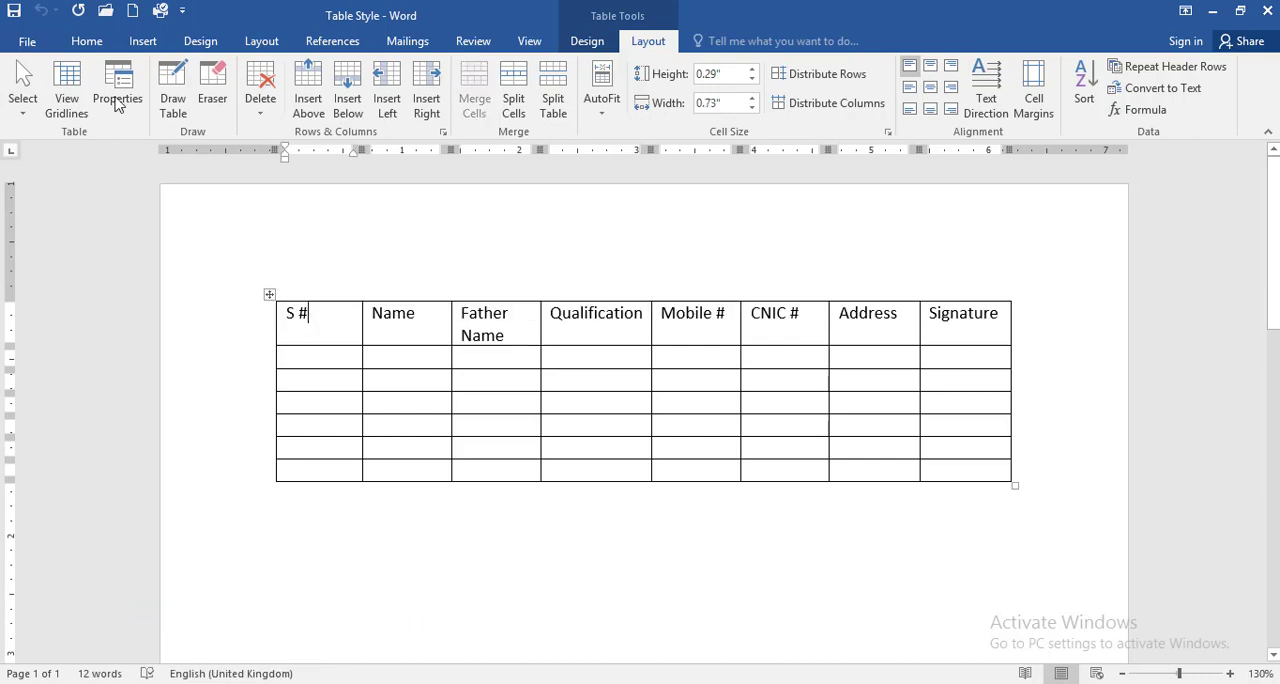
{"action": "left_click", "coordinate": [27, 113]}
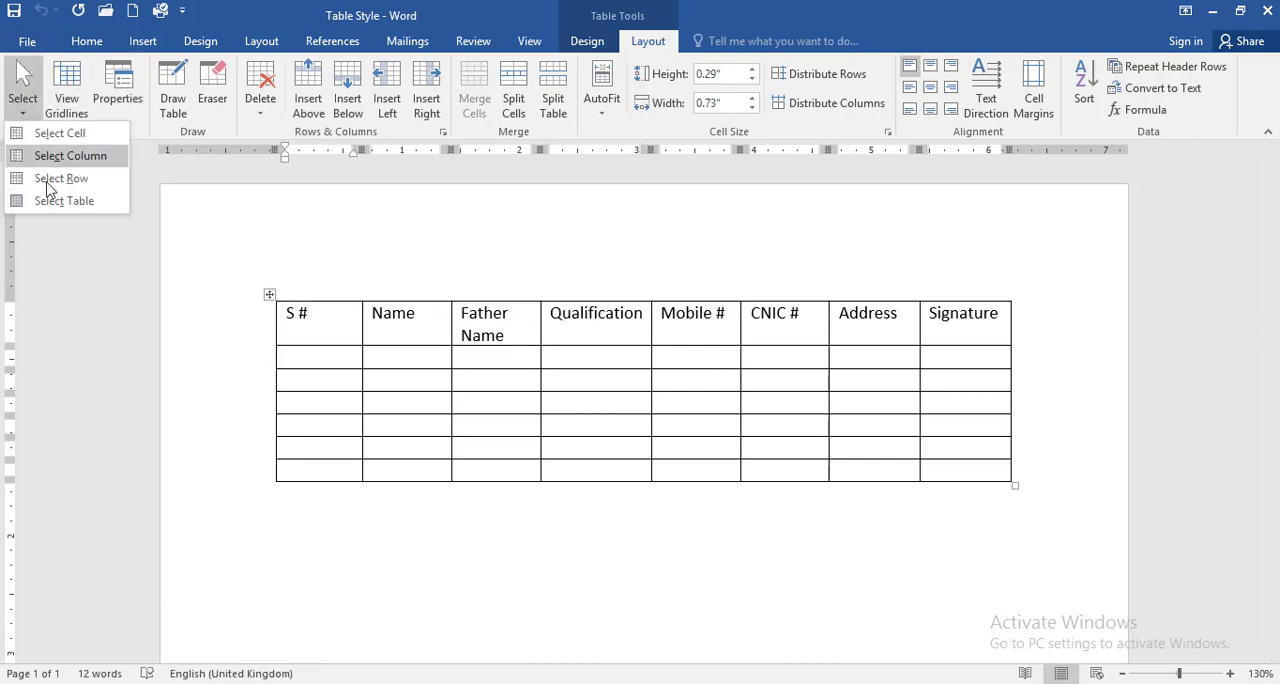
{"action": "left_click", "coordinate": [66, 201]}
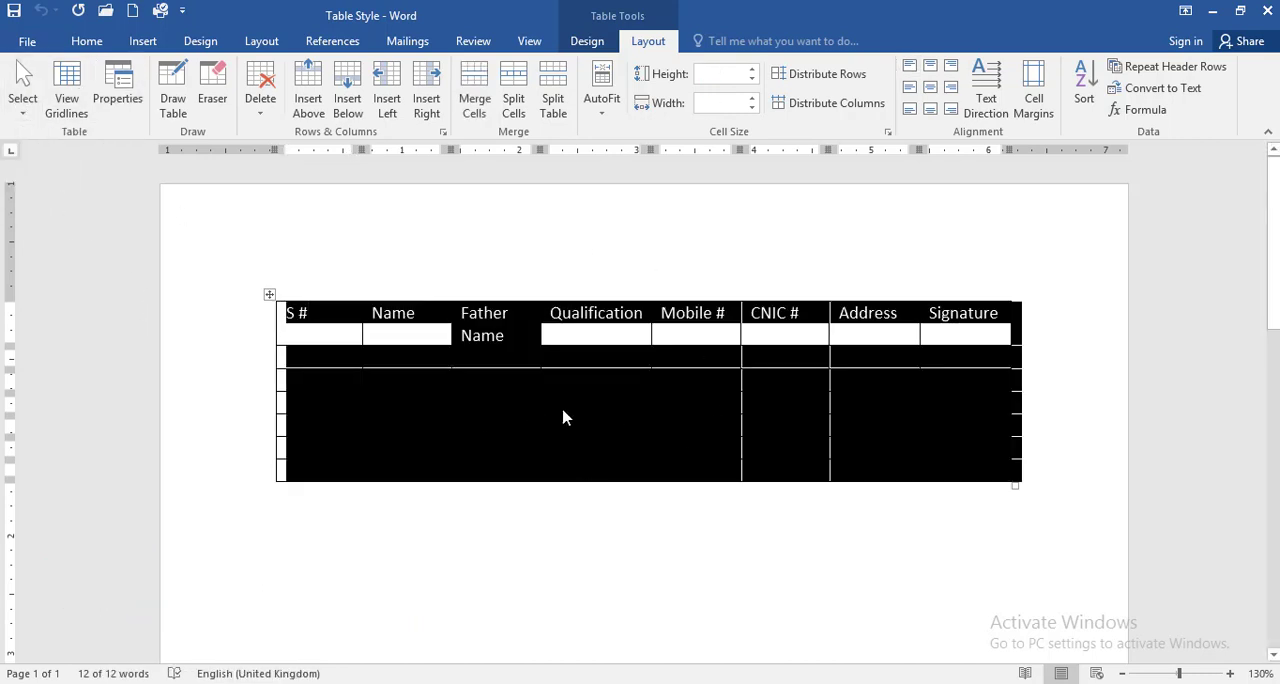
{"action": "left_click", "coordinate": [349, 386]}
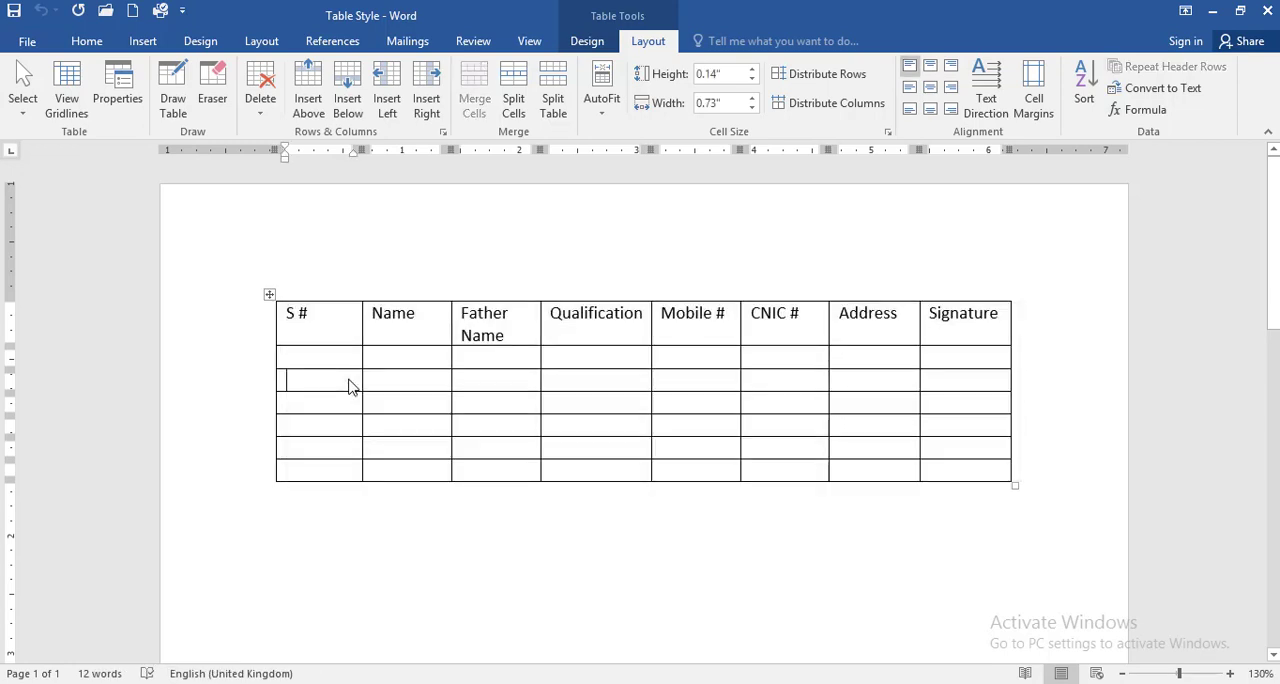
Step: Select the S # column, the header row and the whole table directly on the page, two times over, and deselect
{"action": "left_click", "coordinate": [323, 283]}
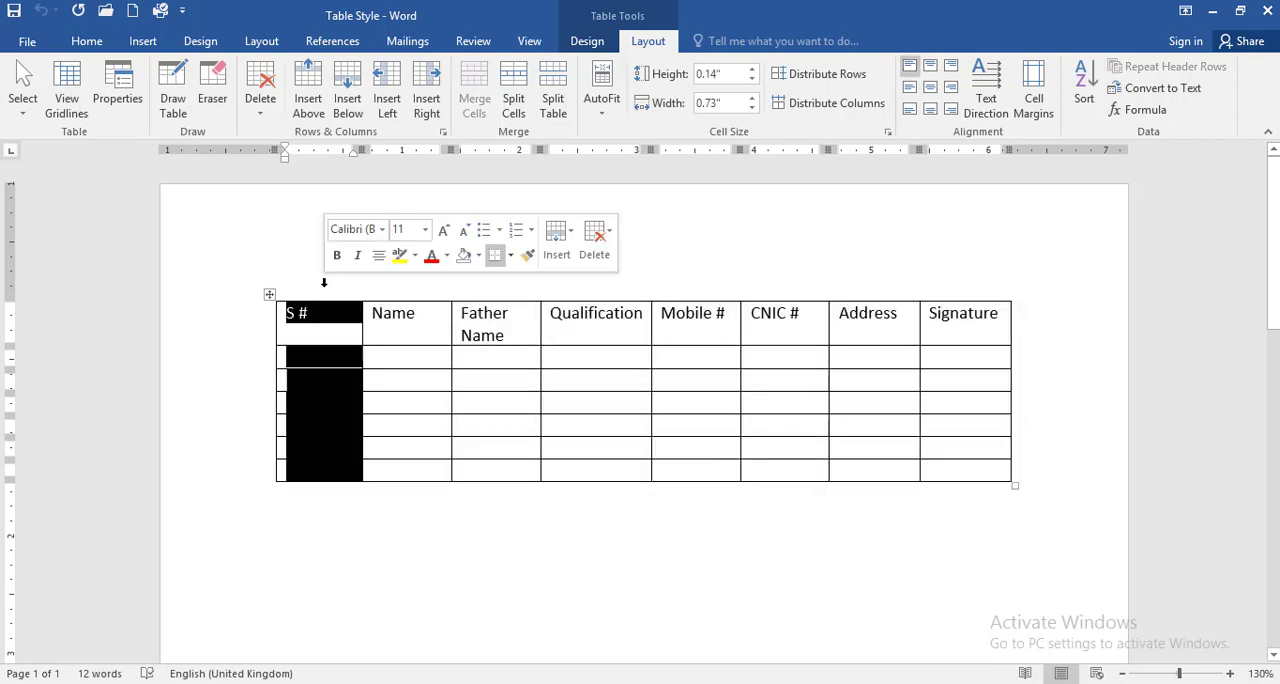
{"action": "left_click", "coordinate": [247, 337]}
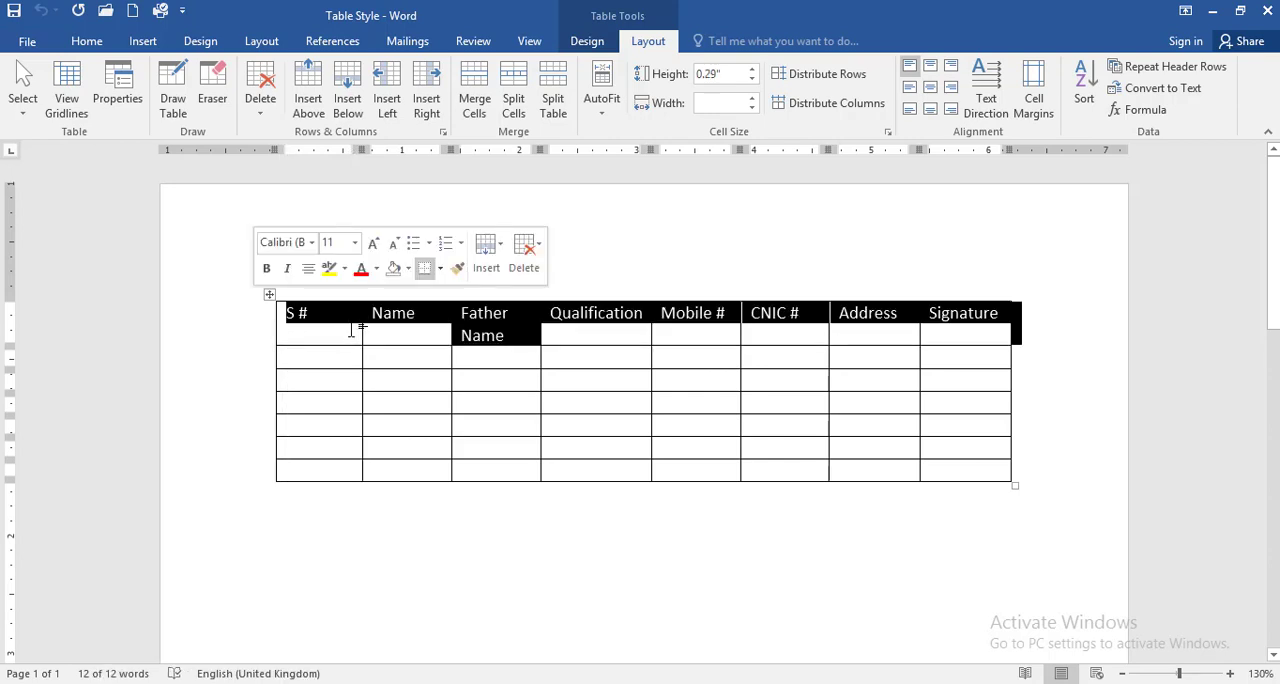
{"action": "left_click", "coordinate": [269, 294]}
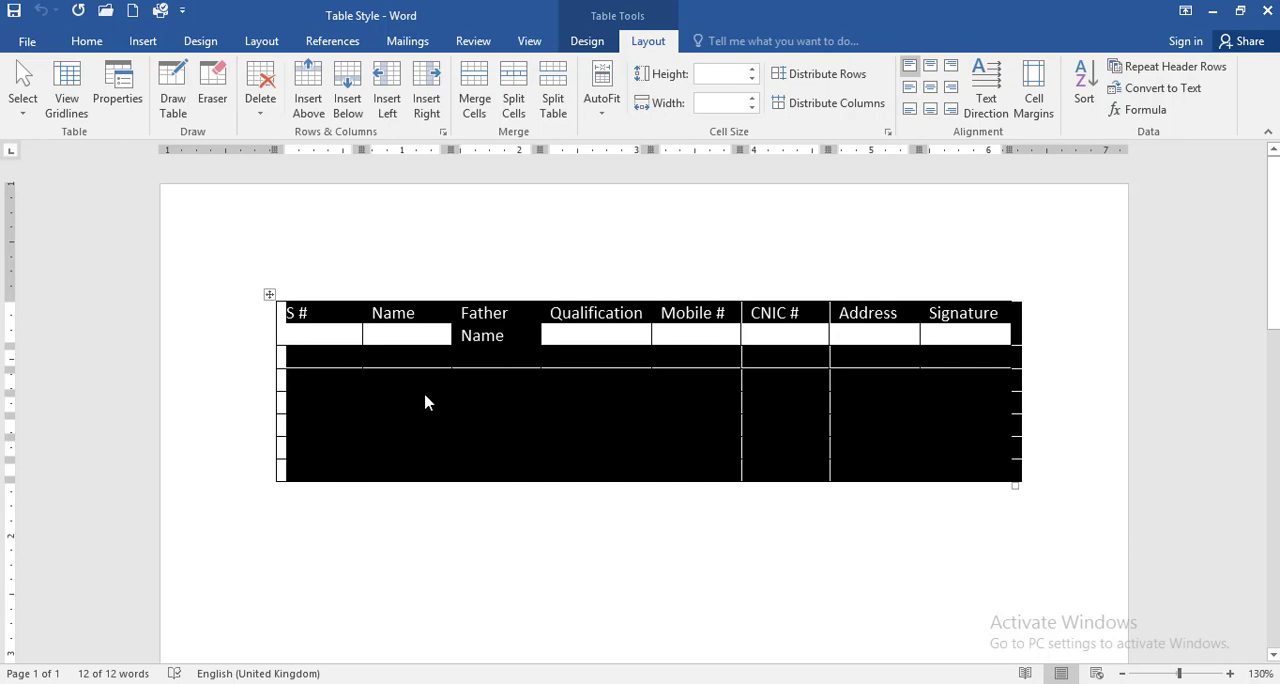
{"action": "left_click", "coordinate": [396, 336]}
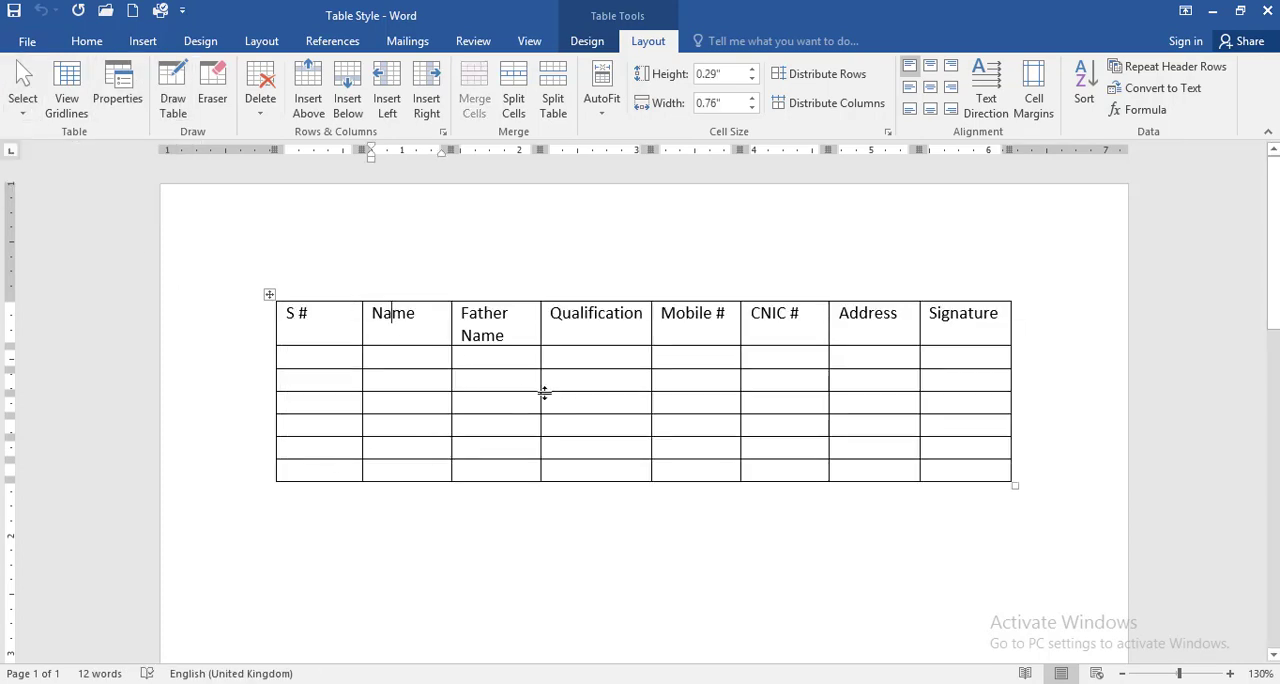
{"action": "left_click", "coordinate": [301, 285]}
{"action": "left_click", "coordinate": [243, 330]}
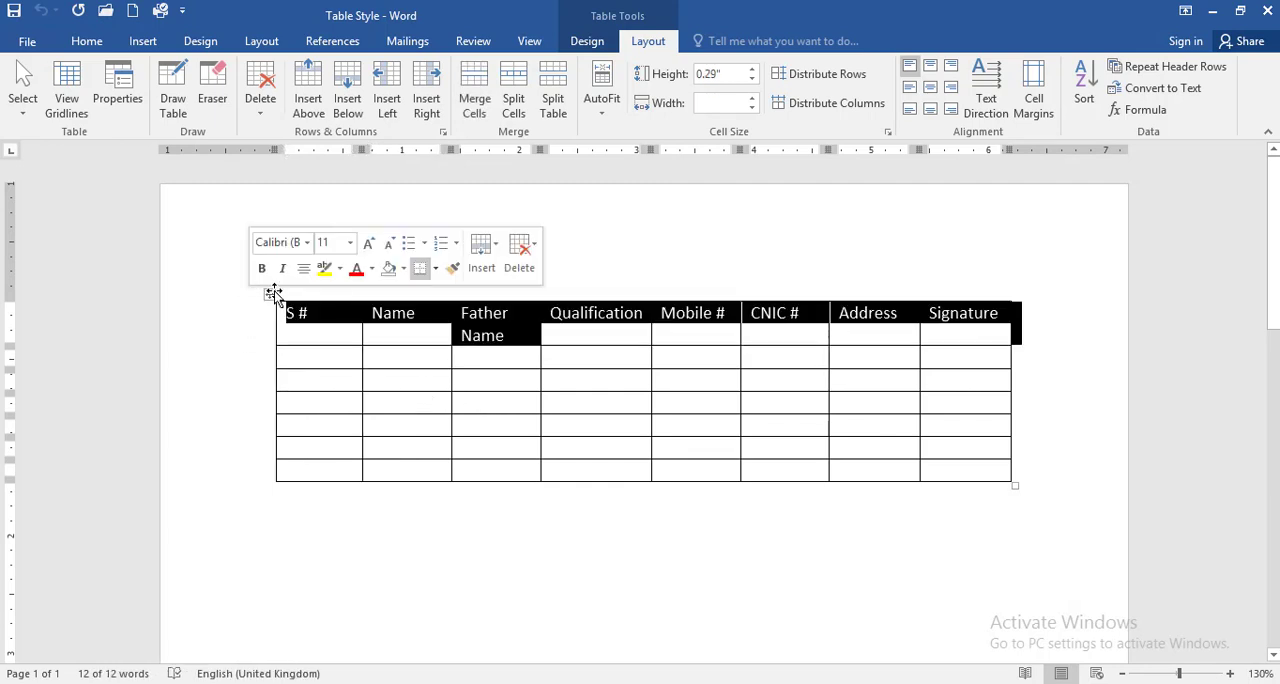
{"action": "left_click", "coordinate": [270, 293]}
{"action": "left_click", "coordinate": [477, 358]}
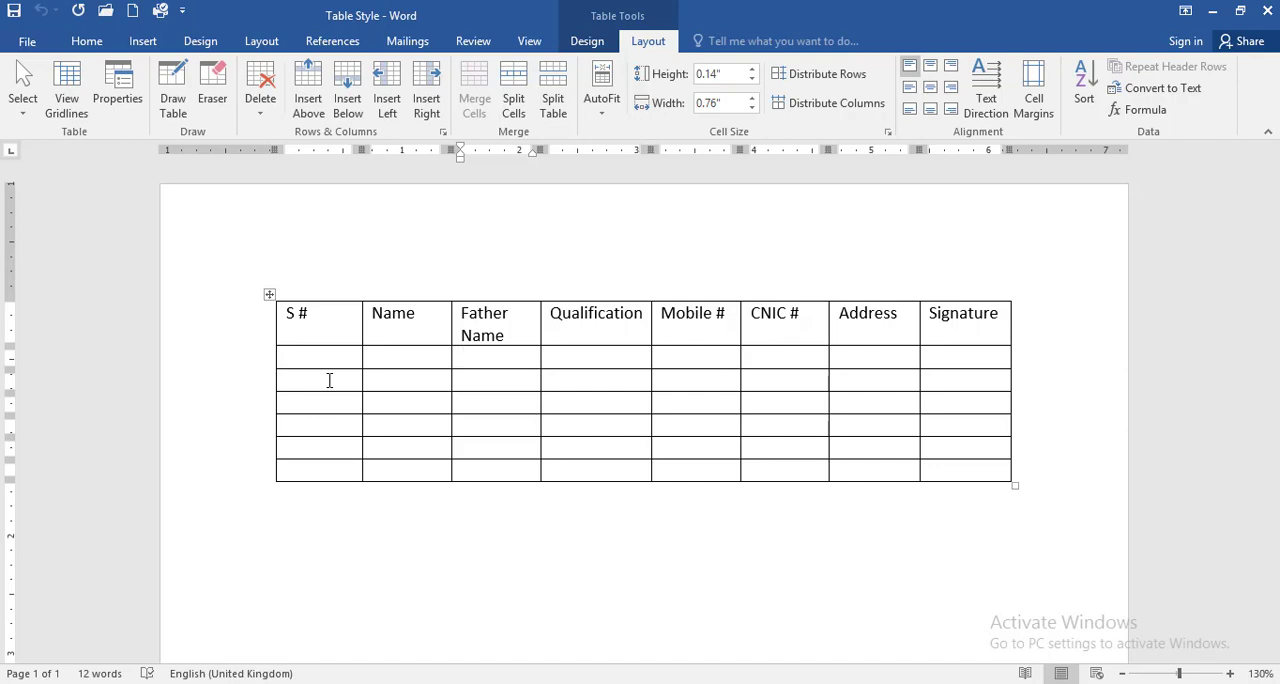
Step: Remove all borders from the entire table with the No Border option
{"action": "left_click", "coordinate": [268, 294]}
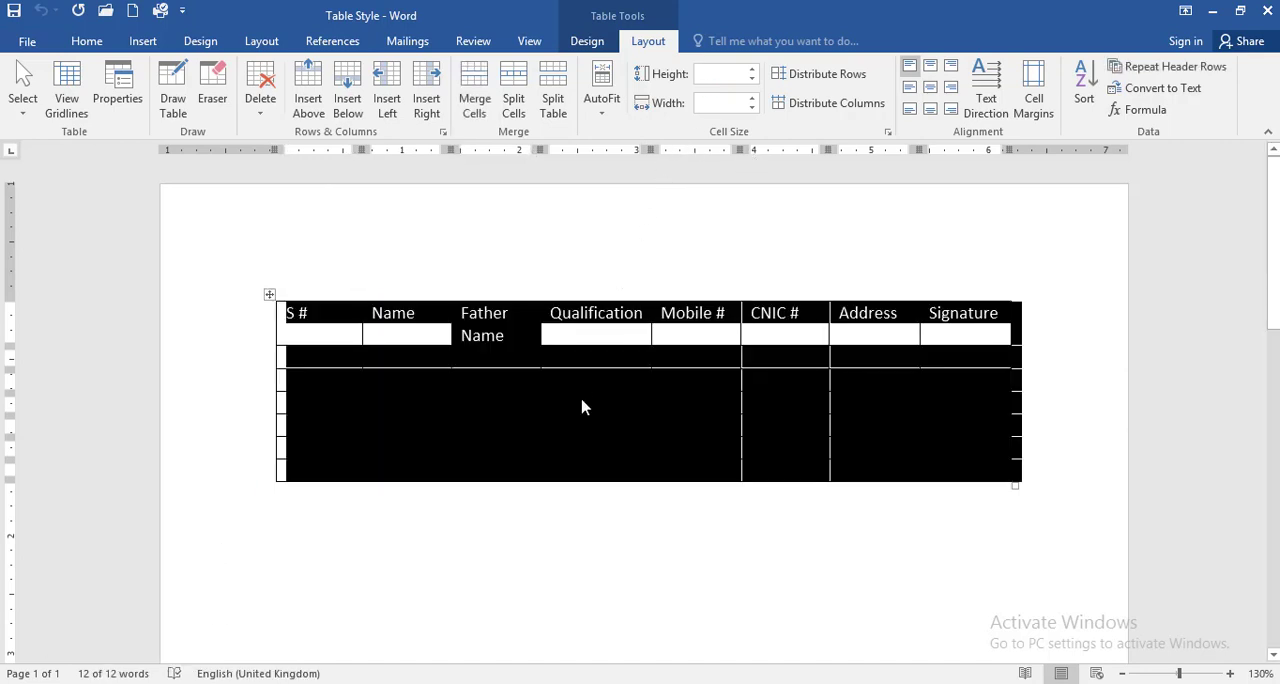
{"action": "left_click", "coordinate": [588, 41]}
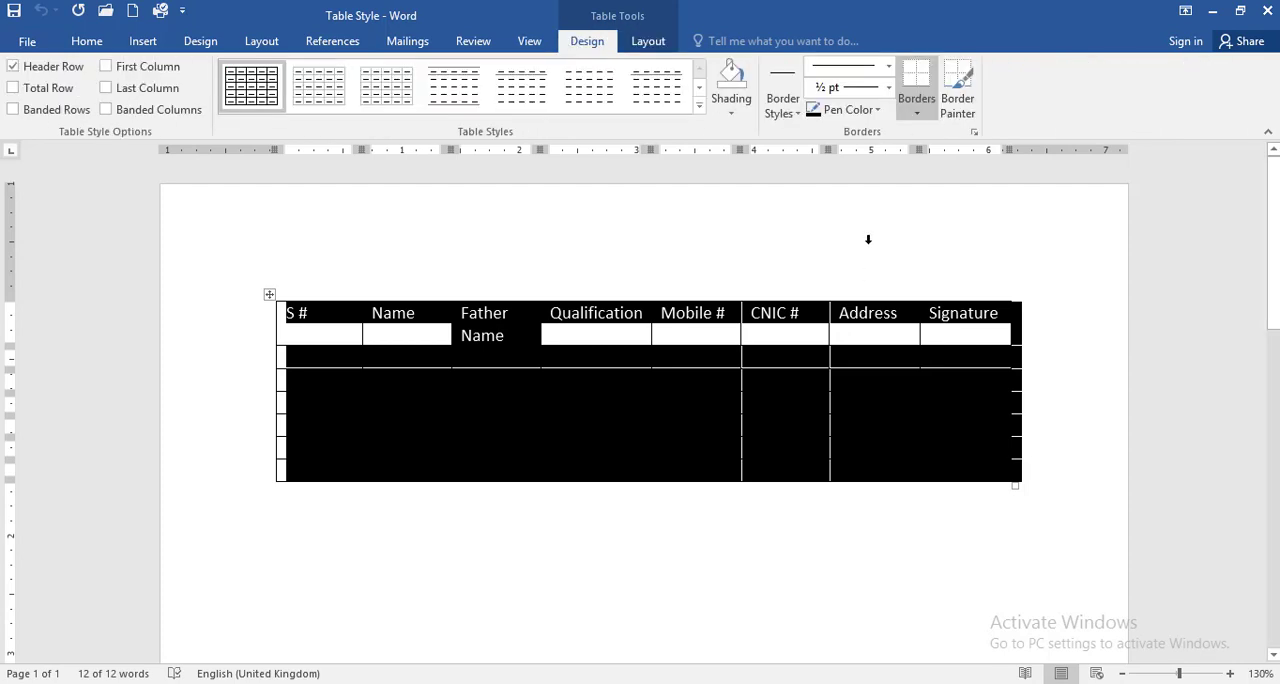
{"action": "left_click", "coordinate": [917, 106]}
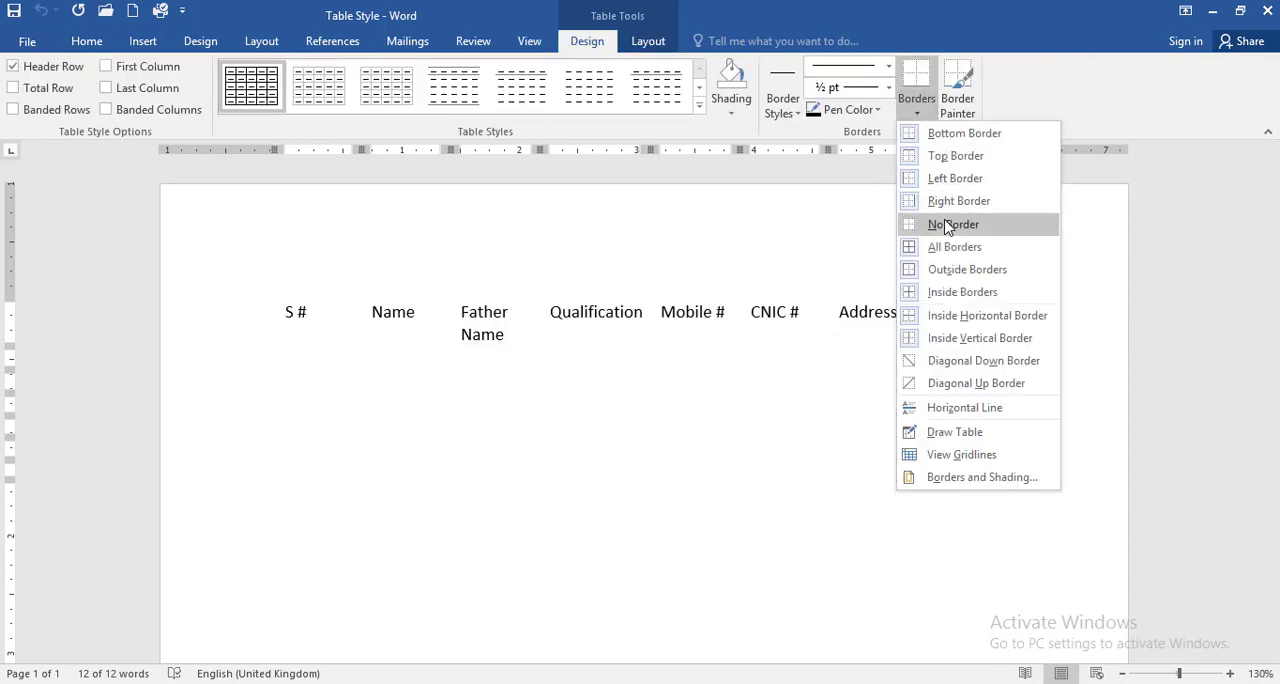
{"action": "left_click", "coordinate": [946, 221]}
{"action": "left_click", "coordinate": [620, 392]}
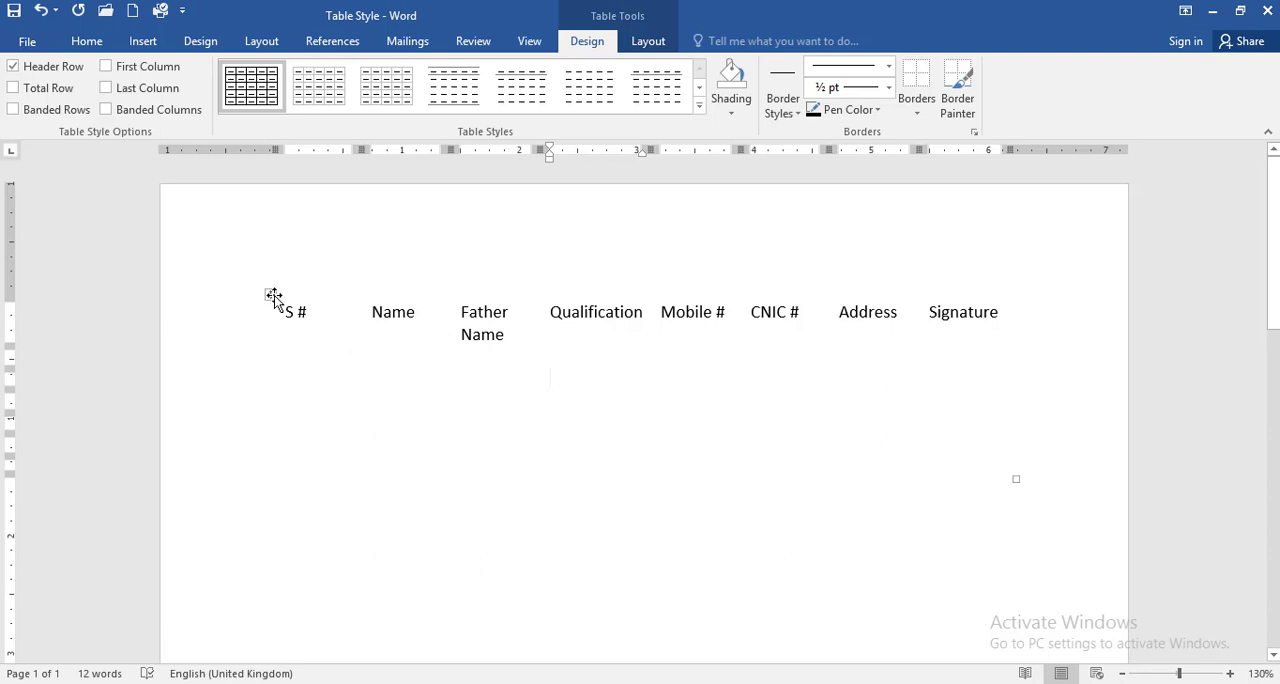
Step: Display the borderless table's gridlines, toggling them off and back on once
{"action": "left_click", "coordinate": [648, 43]}
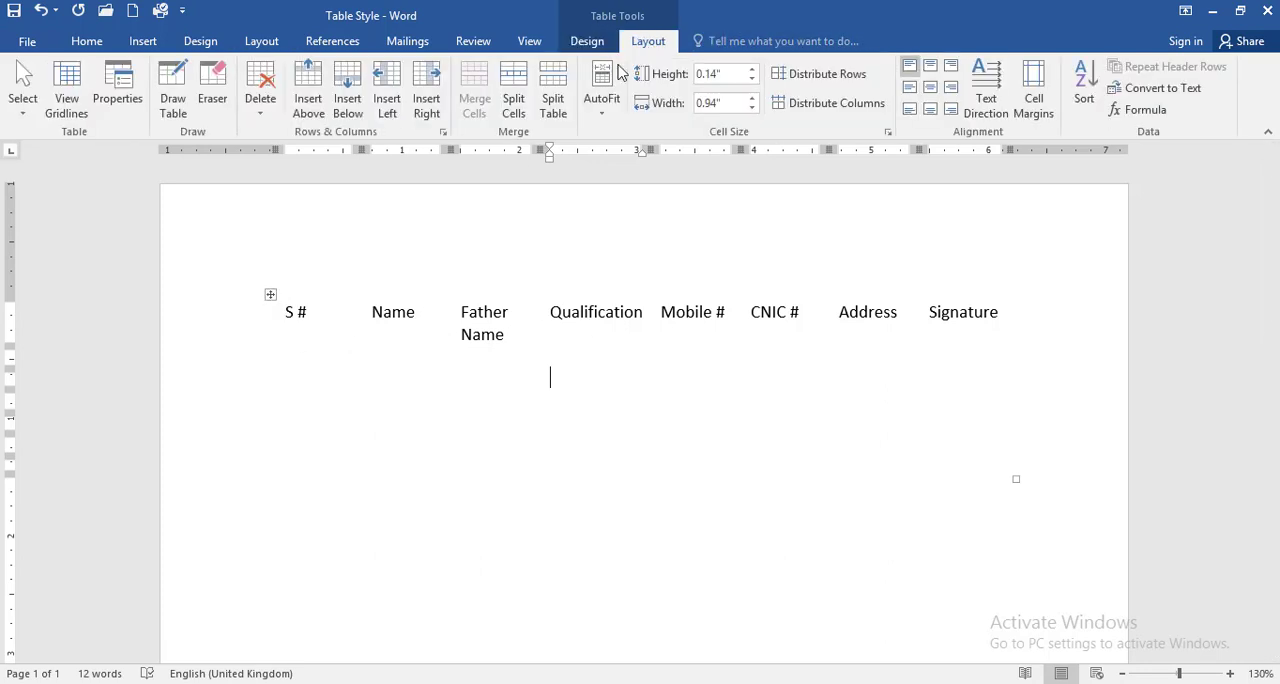
{"action": "left_click", "coordinate": [66, 105]}
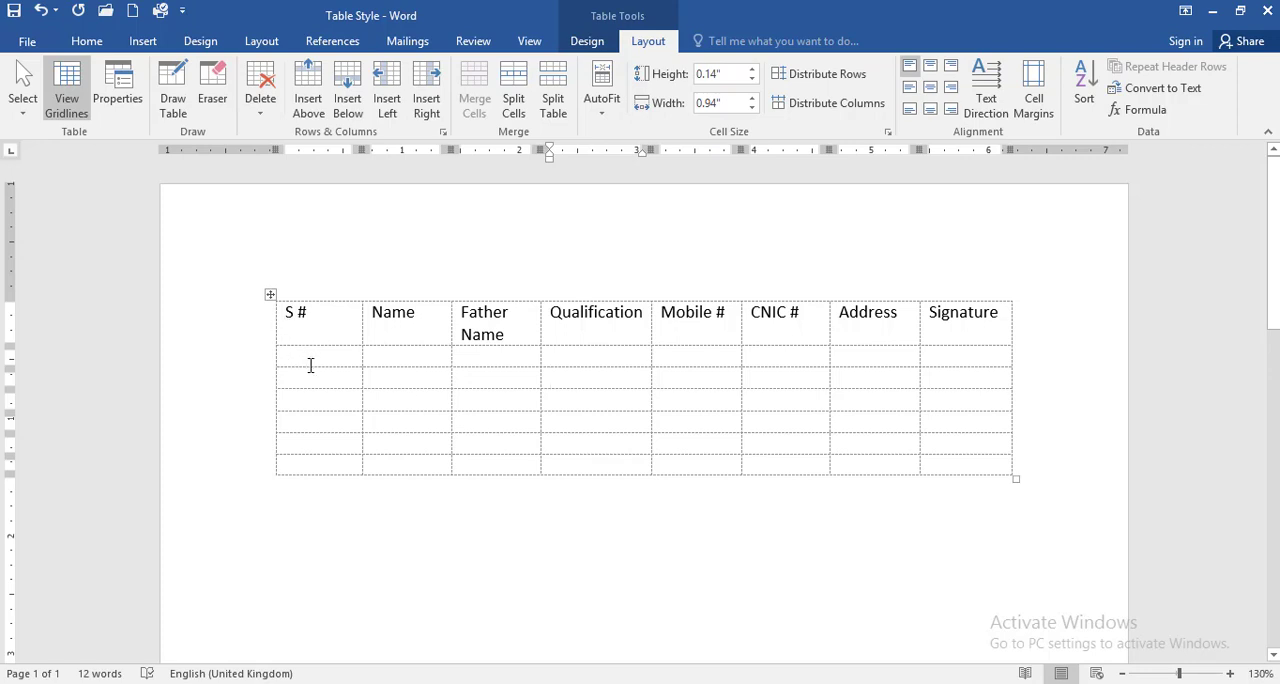
{"action": "left_click", "coordinate": [63, 112]}
{"action": "left_click", "coordinate": [63, 112]}
Step: Apply All Borders to the entire table and clear the selection
{"action": "left_click", "coordinate": [271, 293]}
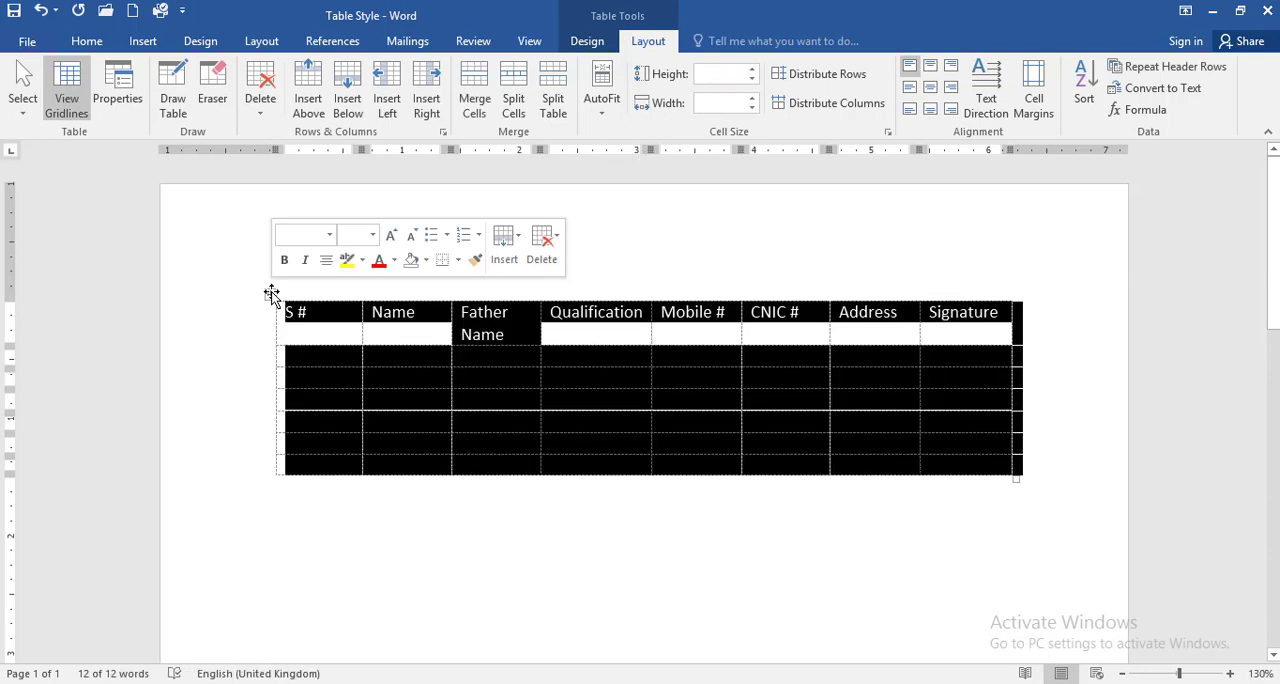
{"action": "left_click", "coordinate": [588, 41]}
{"action": "left_click", "coordinate": [916, 113]}
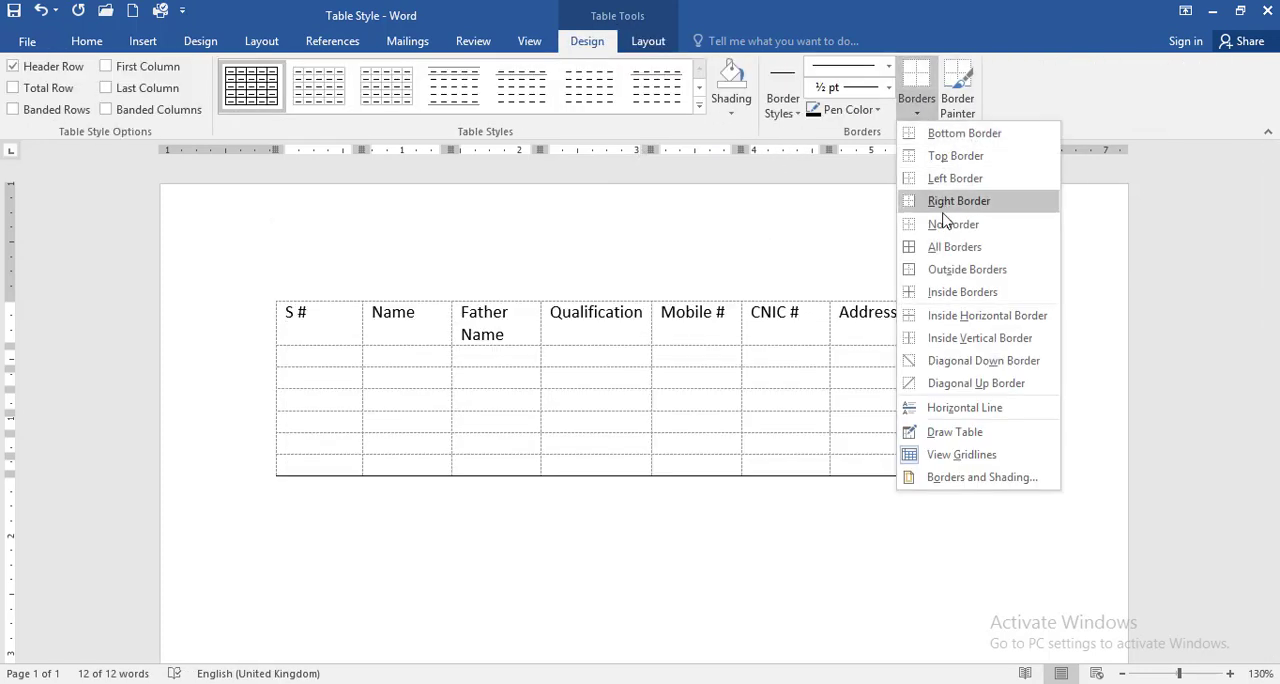
{"action": "left_click", "coordinate": [954, 246]}
{"action": "left_click", "coordinate": [448, 403]}
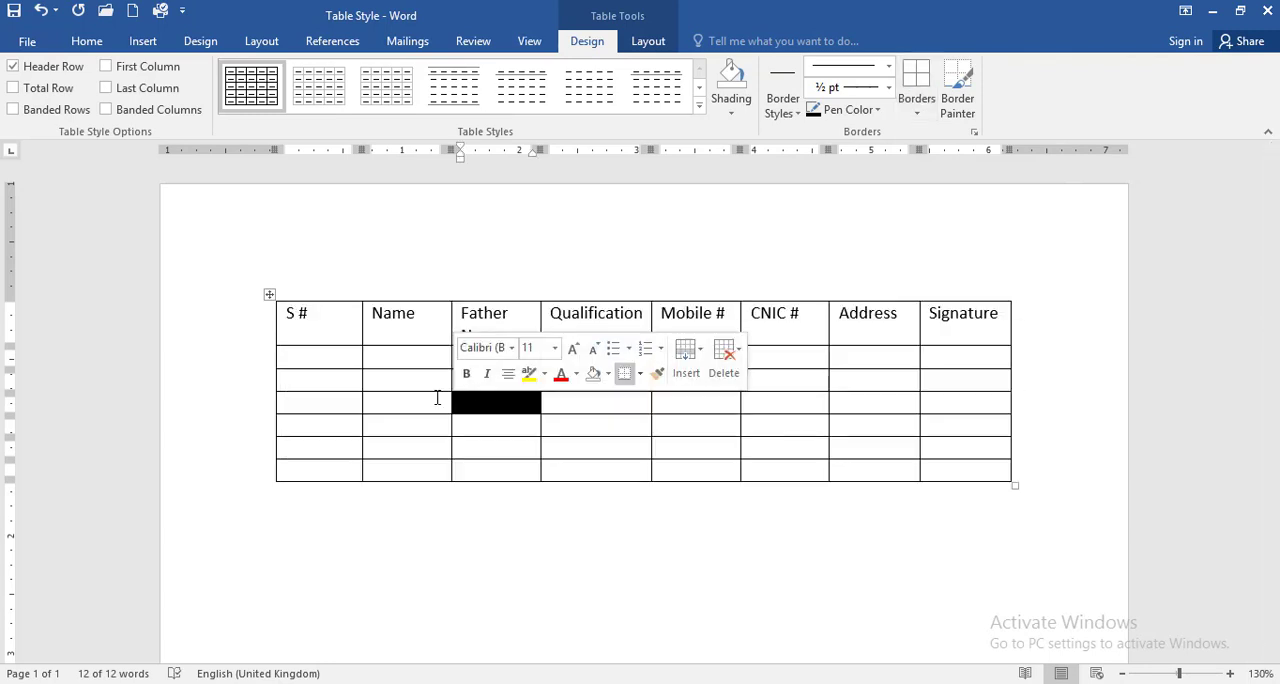
{"action": "left_click", "coordinate": [332, 357]}
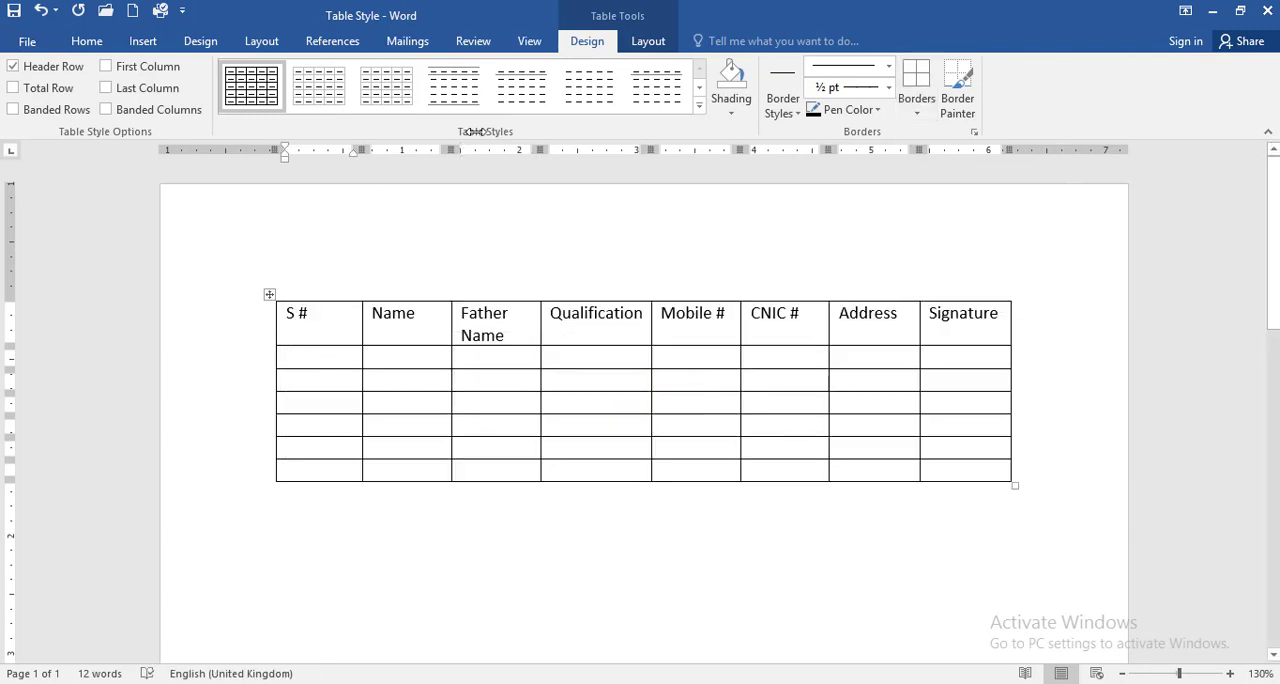
Step: Examine the Table, Row, Column, Cell and Alt Text settings in Table Properties, and close the dialog without changes
{"action": "left_click", "coordinate": [648, 41]}
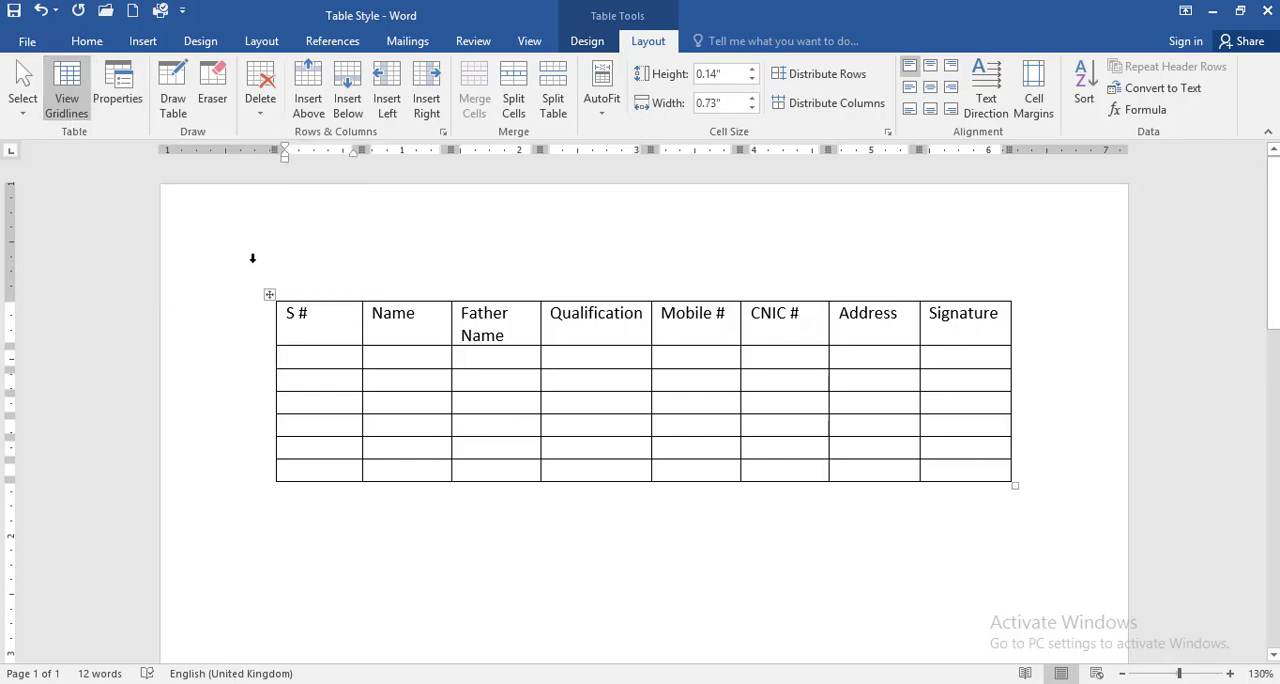
{"action": "left_click", "coordinate": [117, 98]}
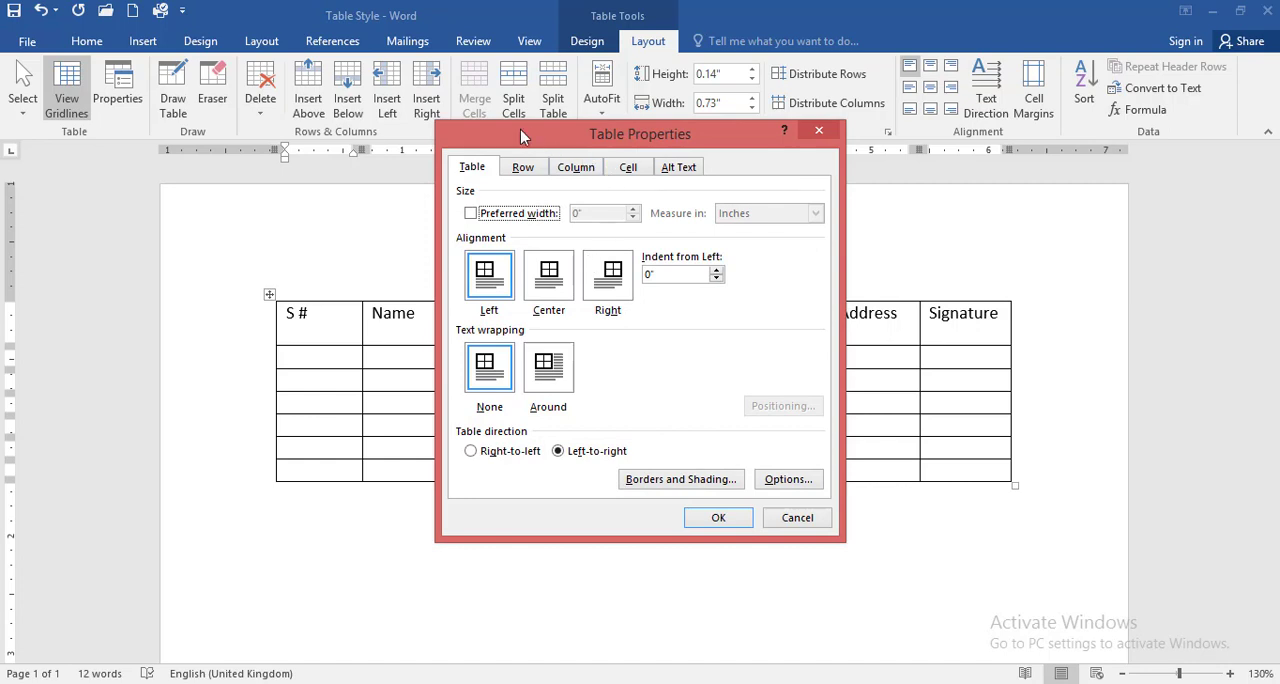
{"action": "left_click_drag", "start_coordinate": [572, 150], "coordinate": [612, 158]}
{"action": "left_click_drag", "start_coordinate": [566, 122], "coordinate": [603, 143]}
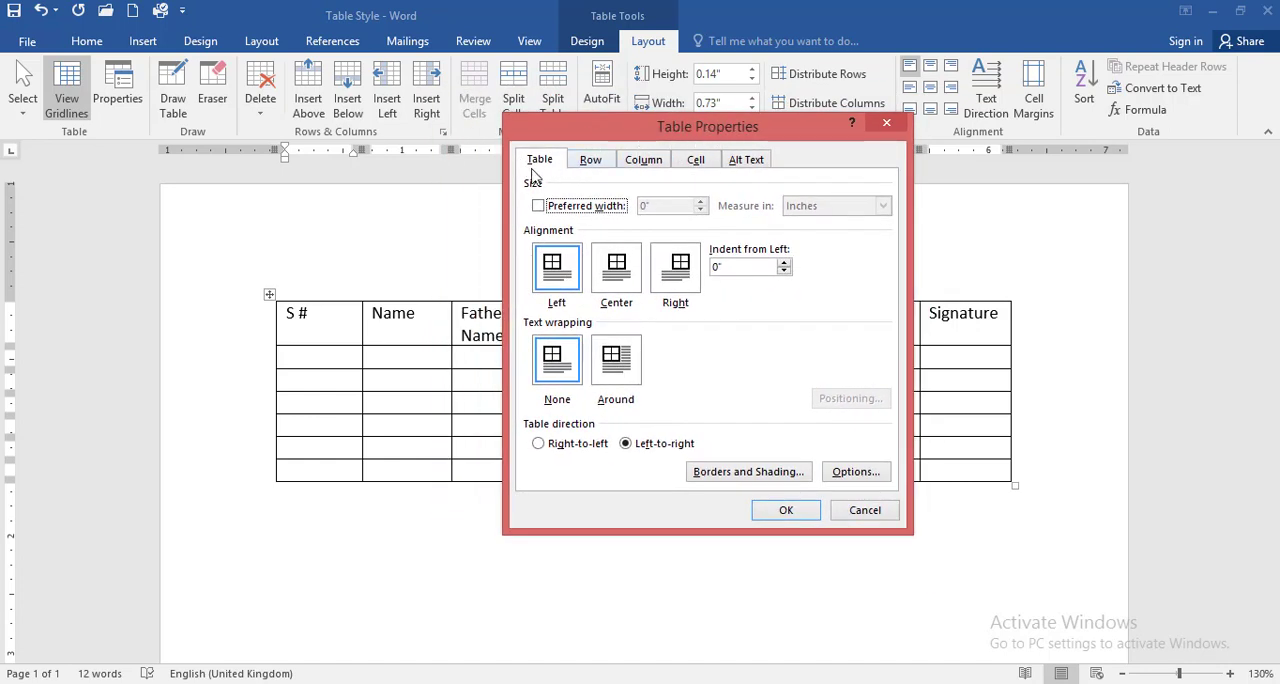
{"action": "left_click", "coordinate": [589, 163]}
{"action": "left_click", "coordinate": [644, 162]}
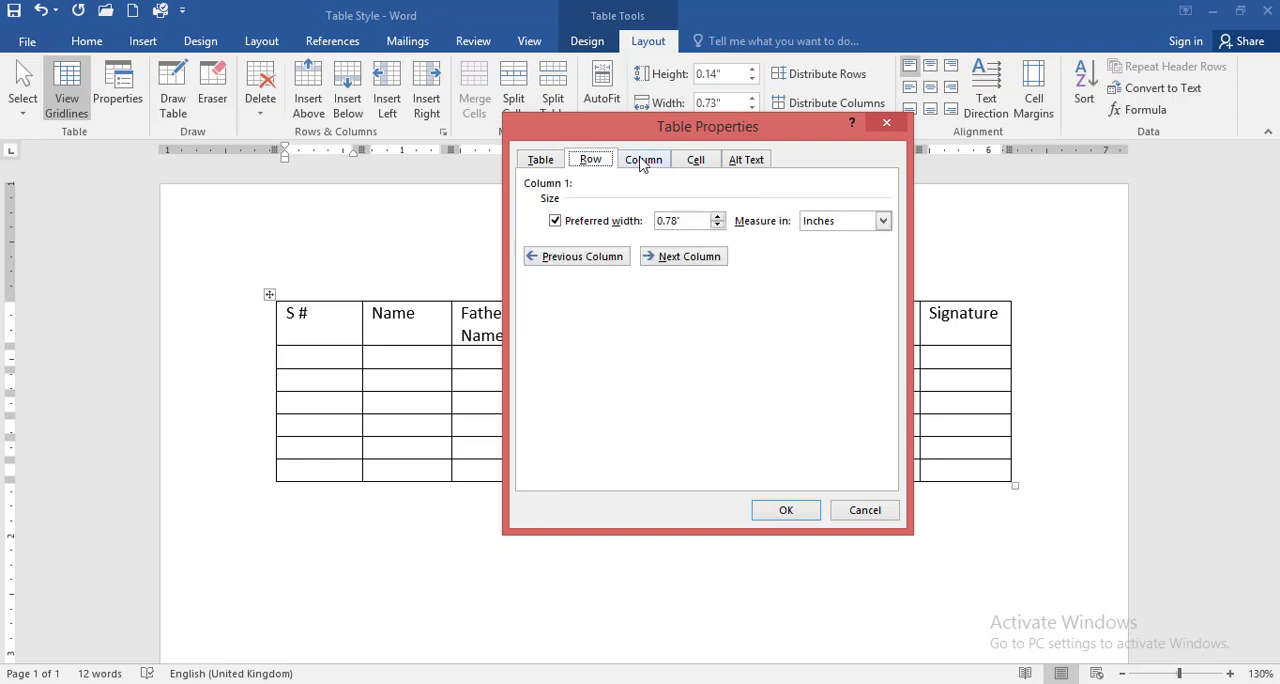
{"action": "left_click", "coordinate": [696, 163]}
{"action": "left_click", "coordinate": [753, 163]}
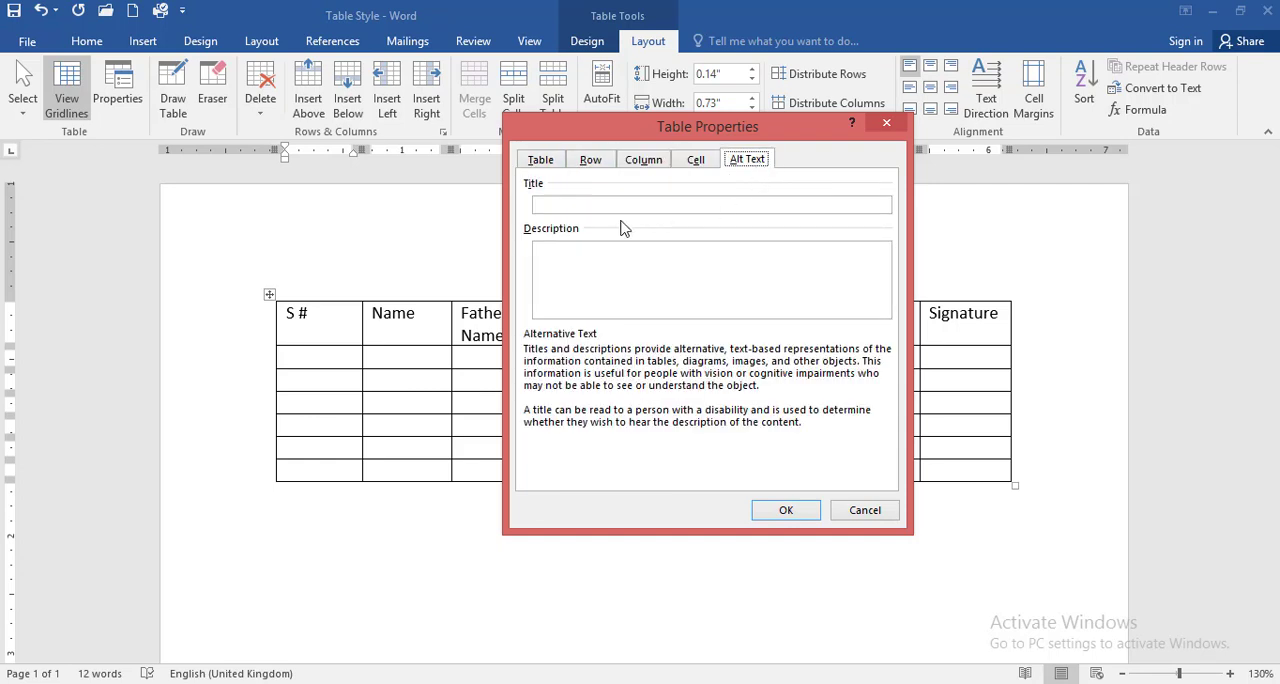
{"action": "left_click", "coordinate": [540, 163]}
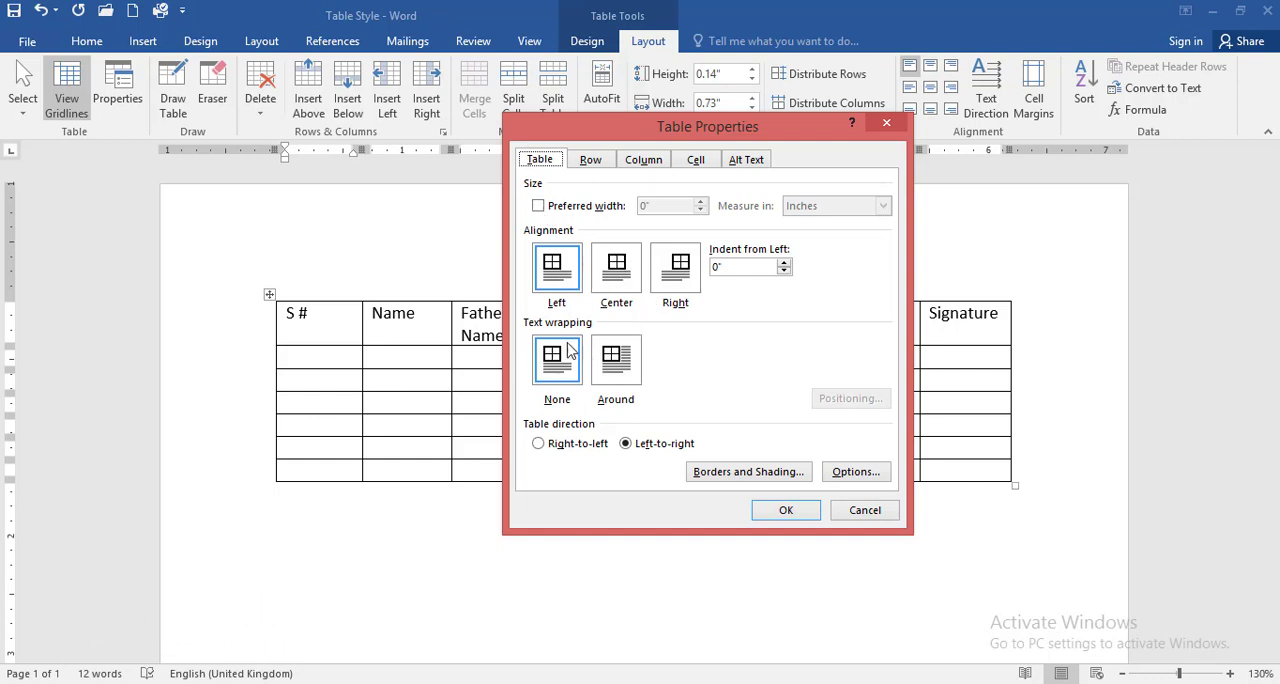
{"action": "left_click", "coordinate": [858, 508]}
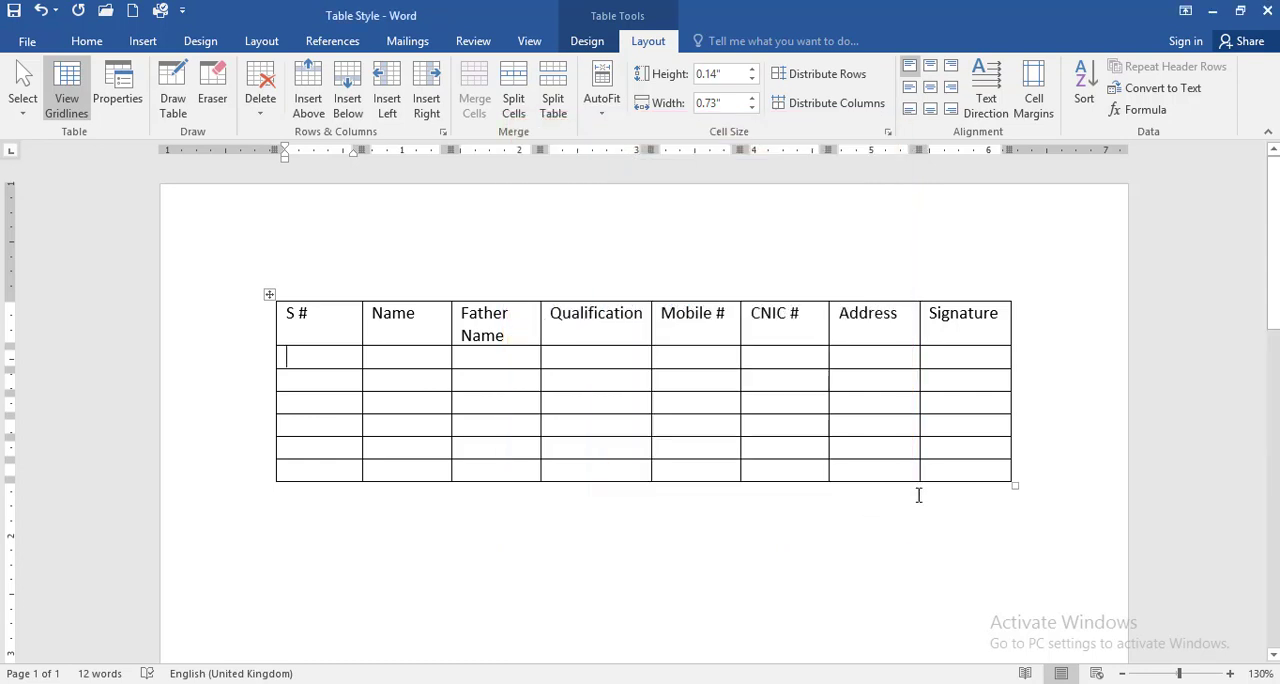
Step: Shrink the whole table to narrower columns with taller rows, and set its alignment to Center
{"action": "left_click_drag", "start_coordinate": [1016, 487], "coordinate": [577, 556]}
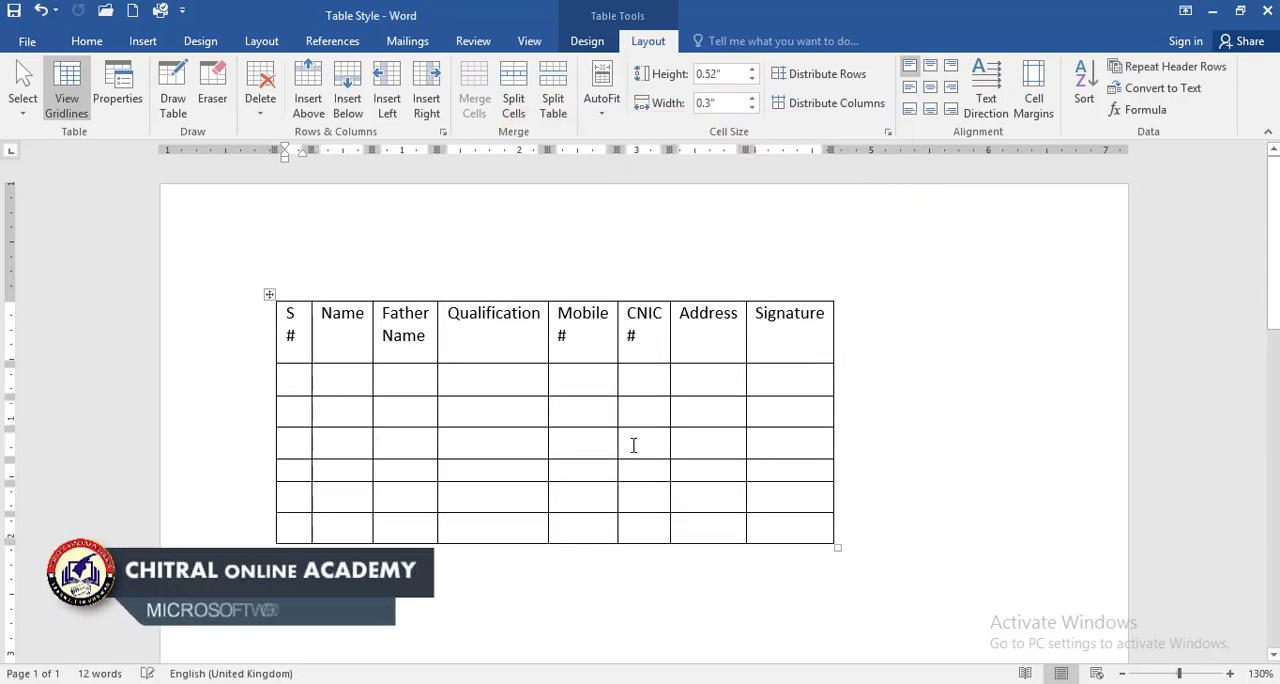
{"action": "left_click", "coordinate": [120, 105]}
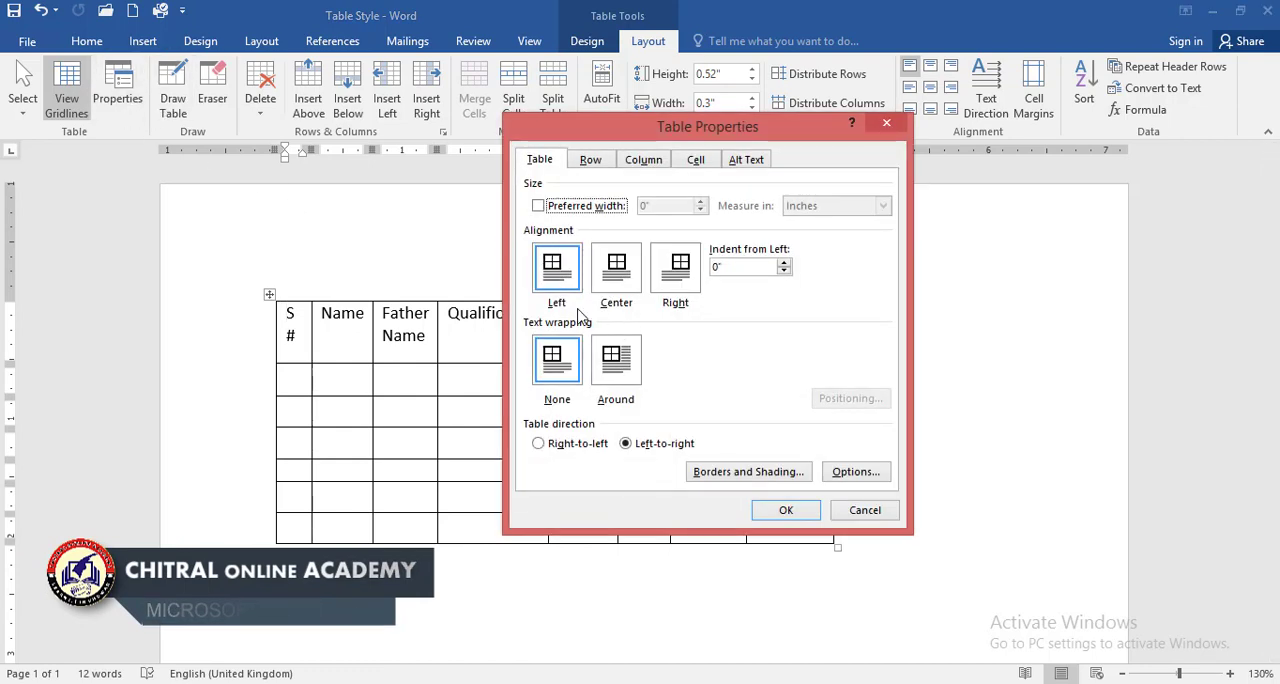
{"action": "left_click", "coordinate": [620, 274]}
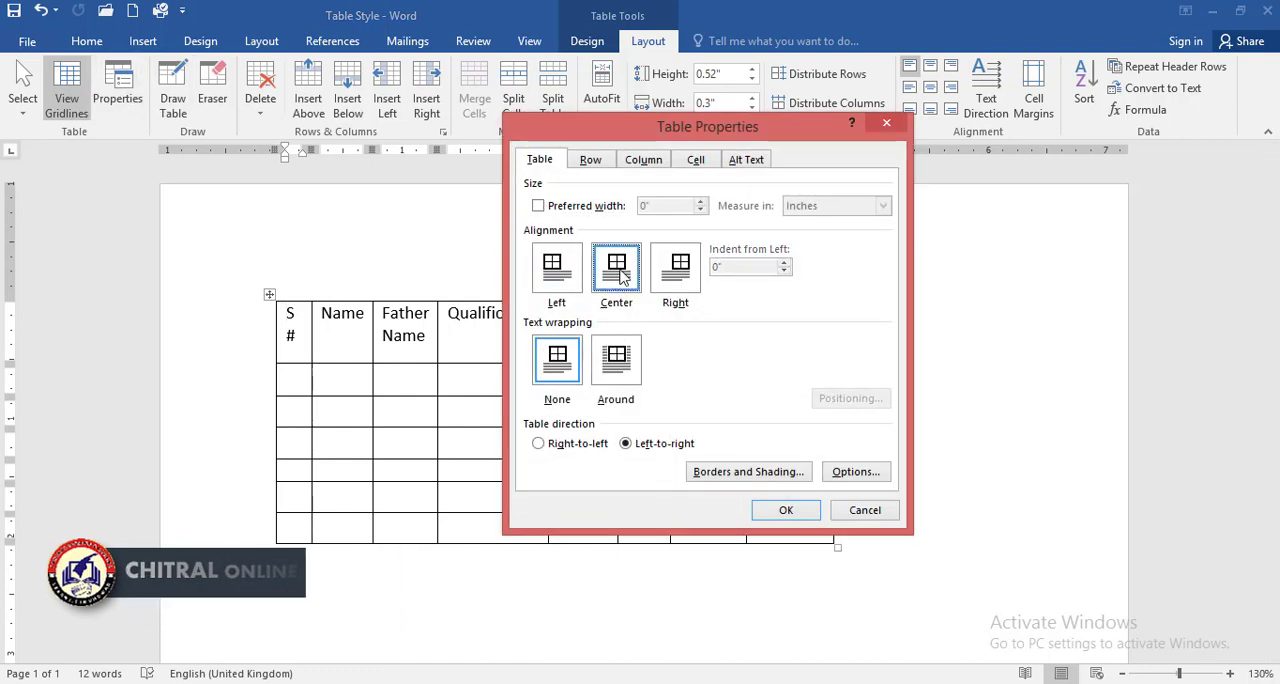
{"action": "left_click", "coordinate": [784, 511]}
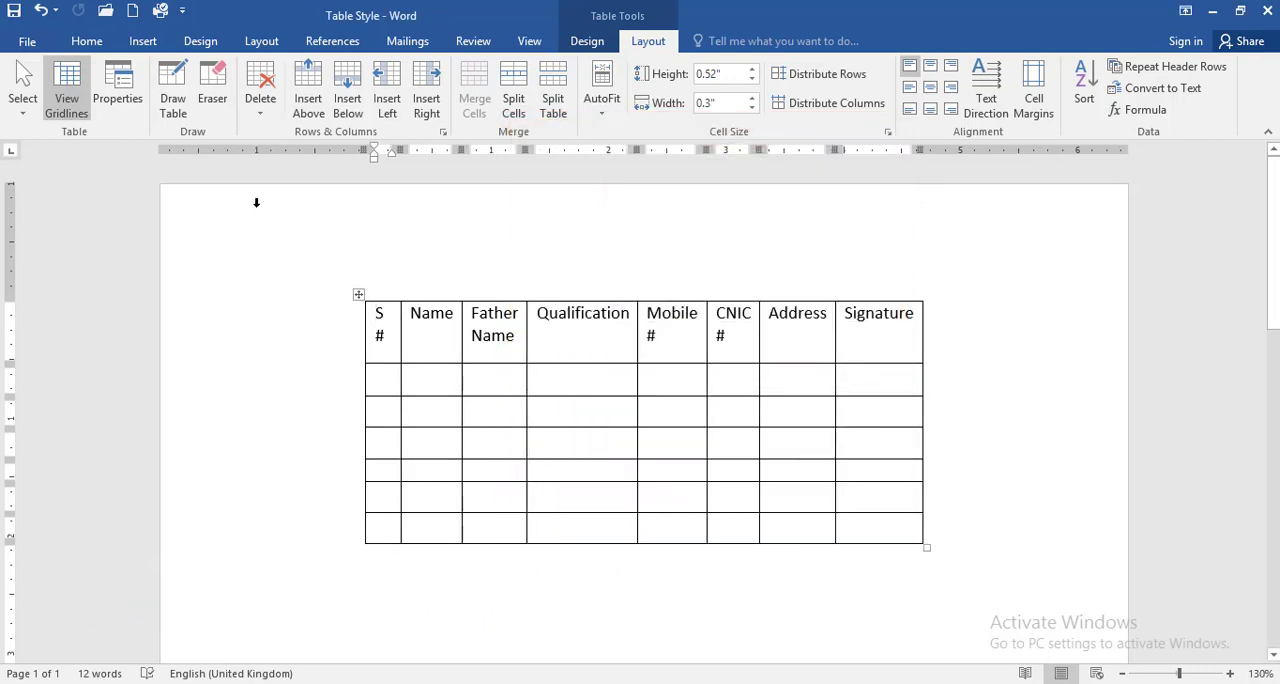
Step: Set the table's alignment on the page to Right in Table Properties
{"action": "left_click", "coordinate": [117, 95]}
{"action": "left_click", "coordinate": [684, 284]}
{"action": "left_click", "coordinate": [786, 512]}
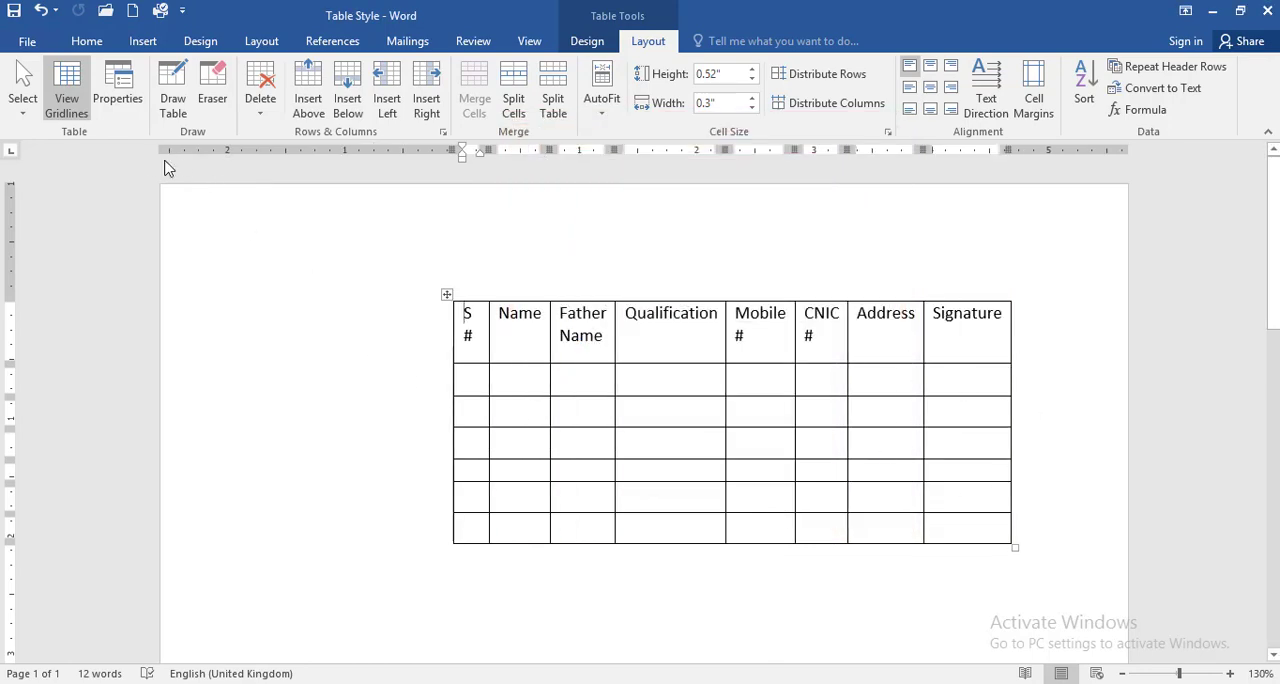
Step: Review the Table, Row, Column, Cell and Alt Text settings in Table Properties, closing the dialog without applying changes
{"action": "left_click", "coordinate": [120, 98]}
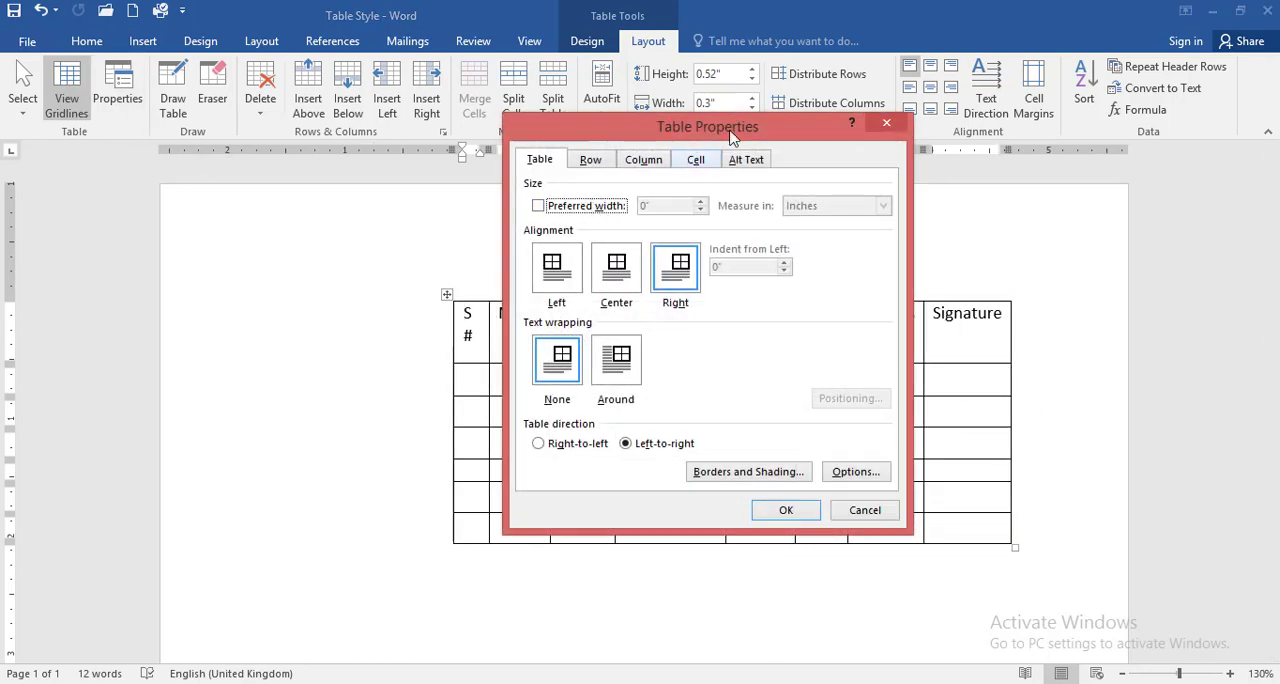
{"action": "left_click", "coordinate": [574, 287]}
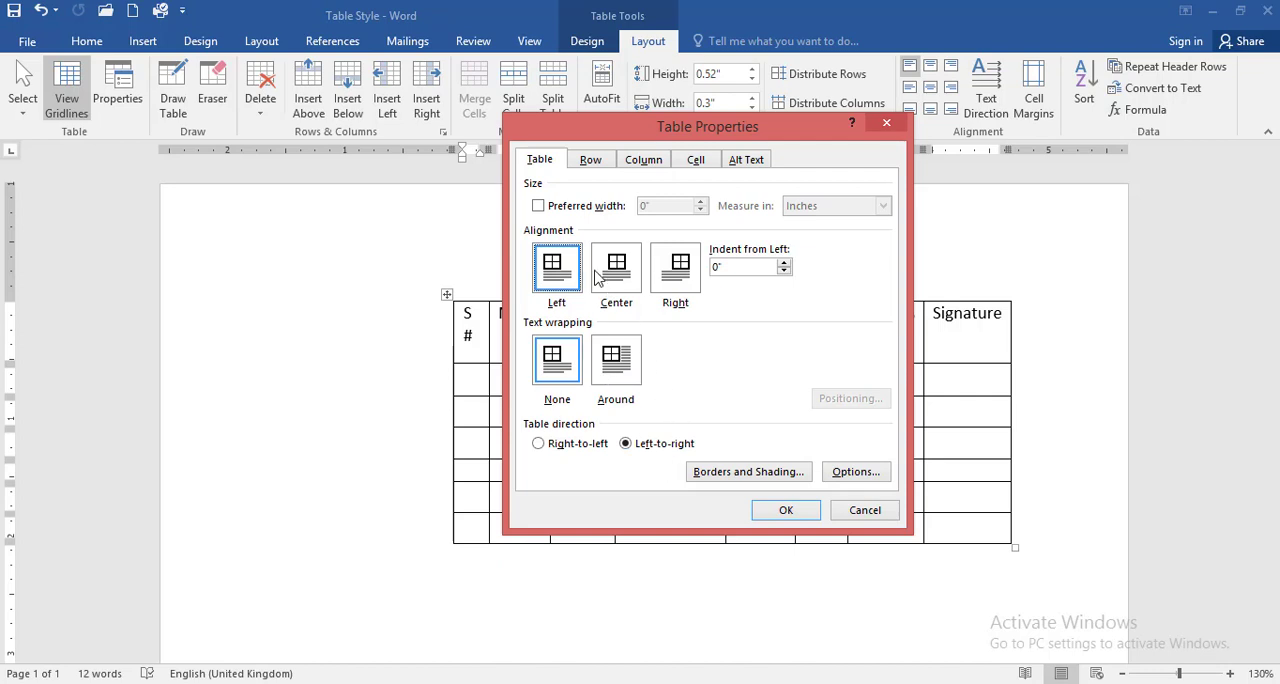
{"action": "left_click", "coordinate": [591, 162]}
{"action": "left_click", "coordinate": [643, 161]}
{"action": "left_click", "coordinate": [696, 161]}
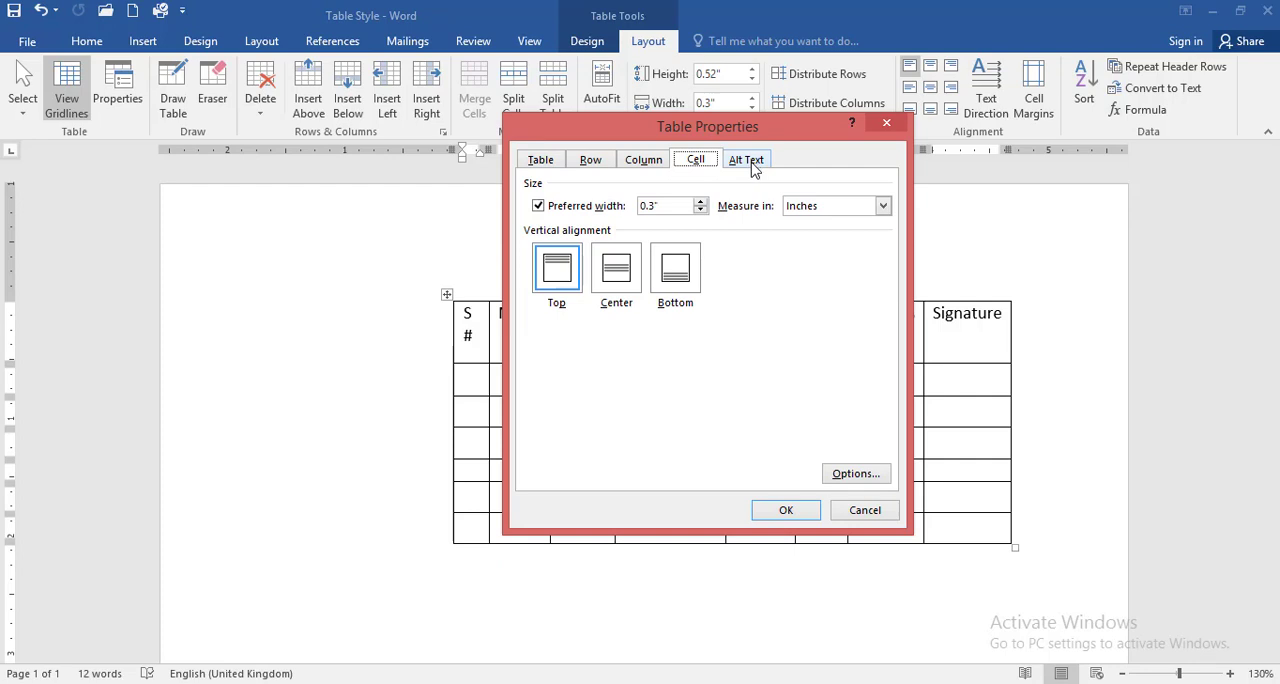
{"action": "left_click", "coordinate": [752, 165]}
{"action": "left_click", "coordinate": [592, 164]}
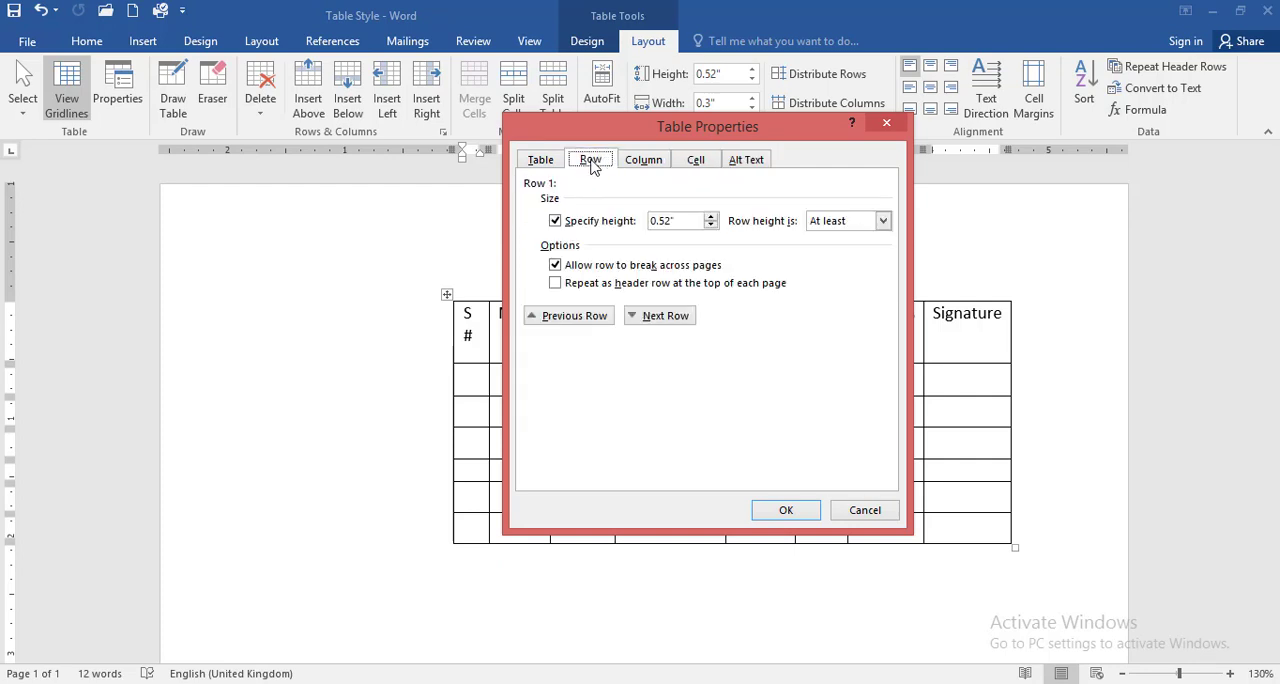
{"action": "left_click", "coordinate": [886, 126]}
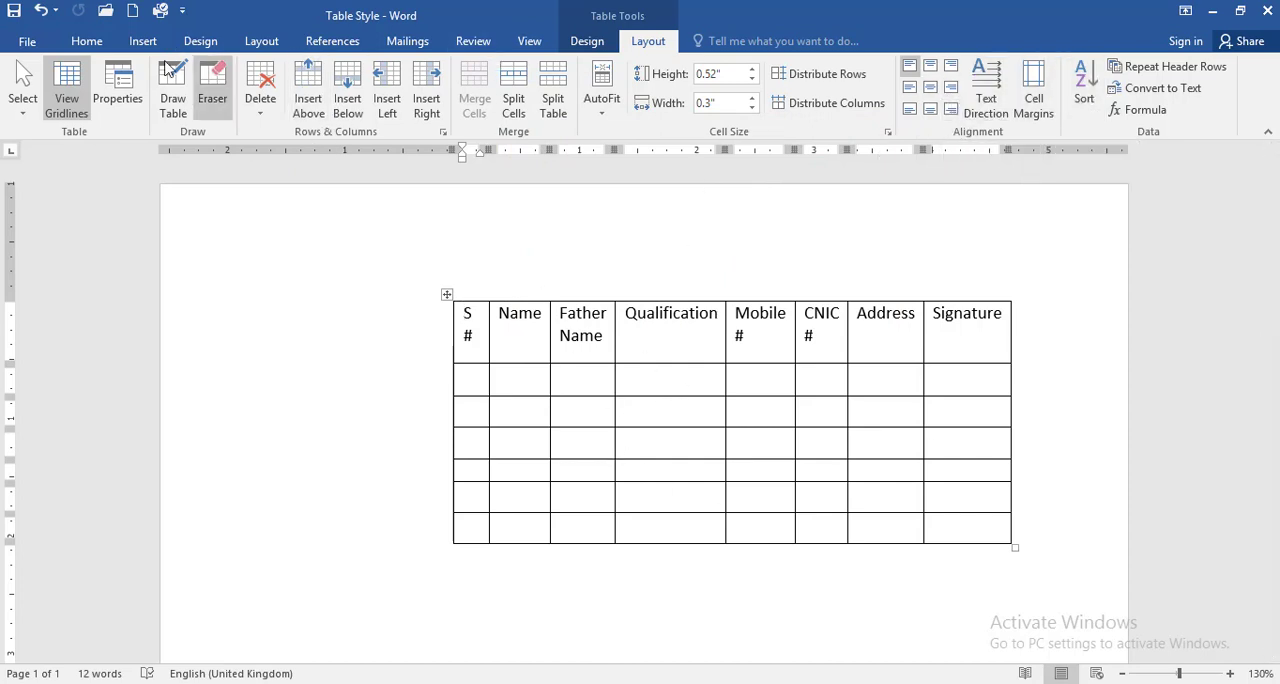
{"action": "left_click", "coordinate": [122, 96]}
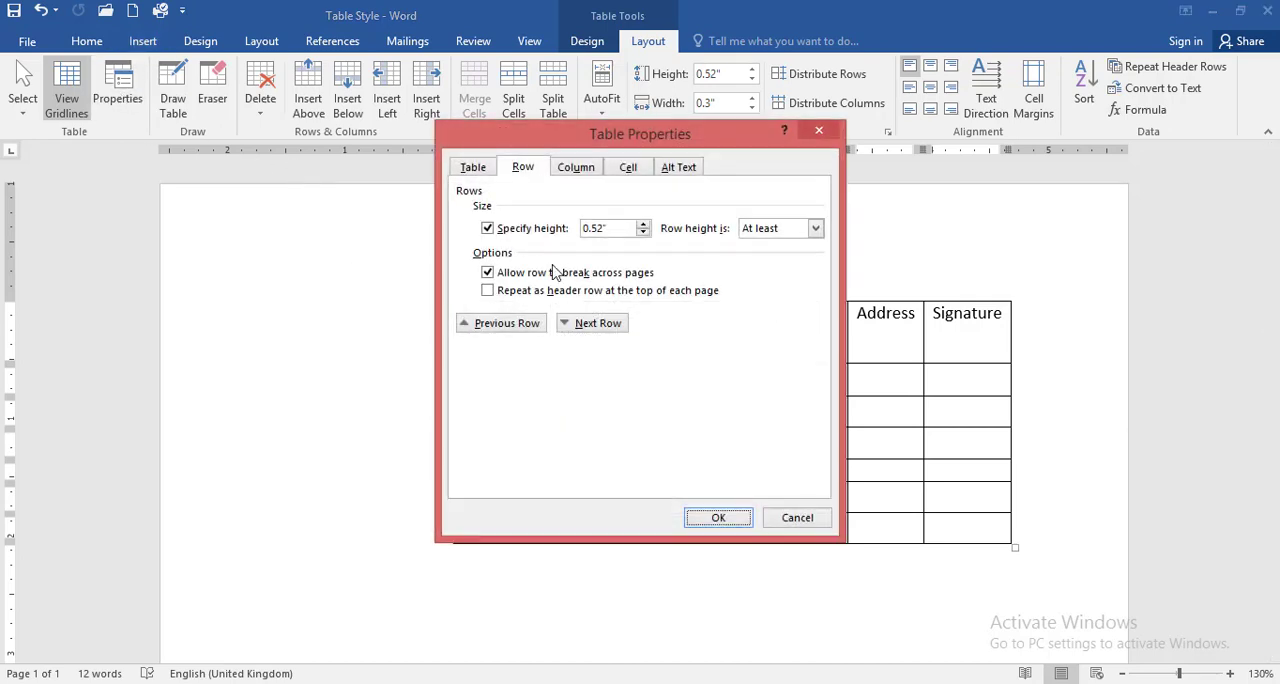
{"action": "left_click", "coordinate": [586, 174]}
{"action": "left_click", "coordinate": [634, 171]}
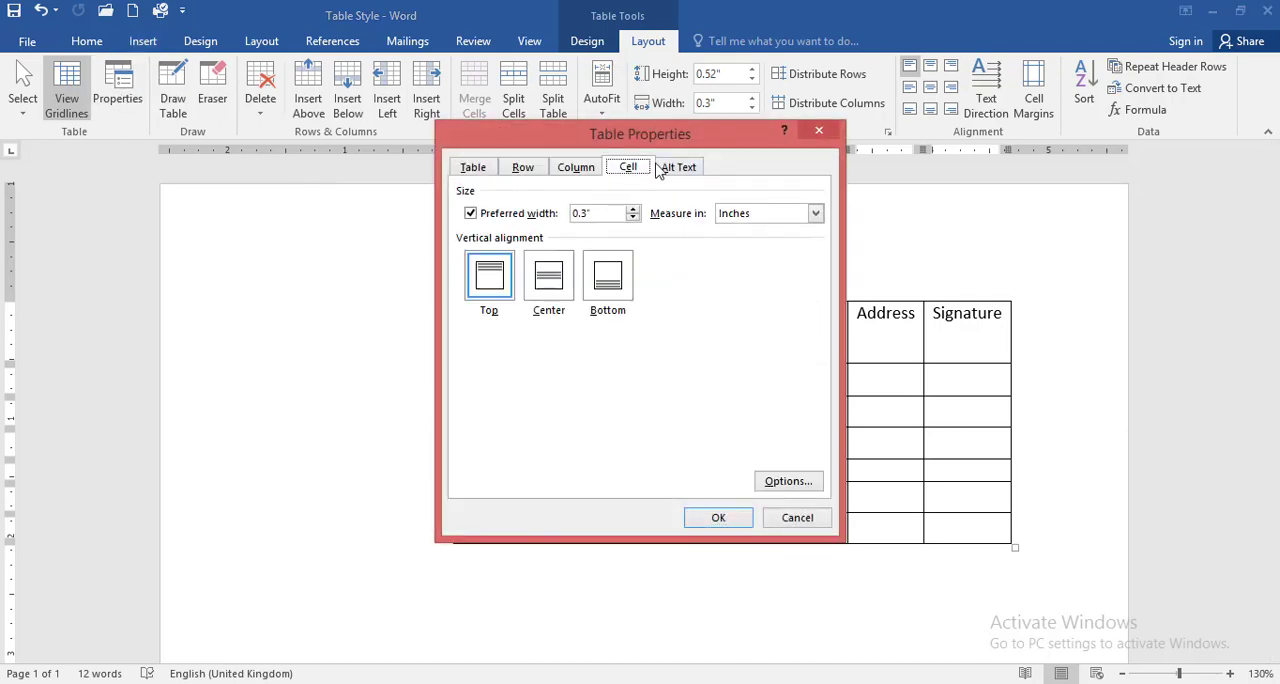
{"action": "left_click", "coordinate": [828, 130]}
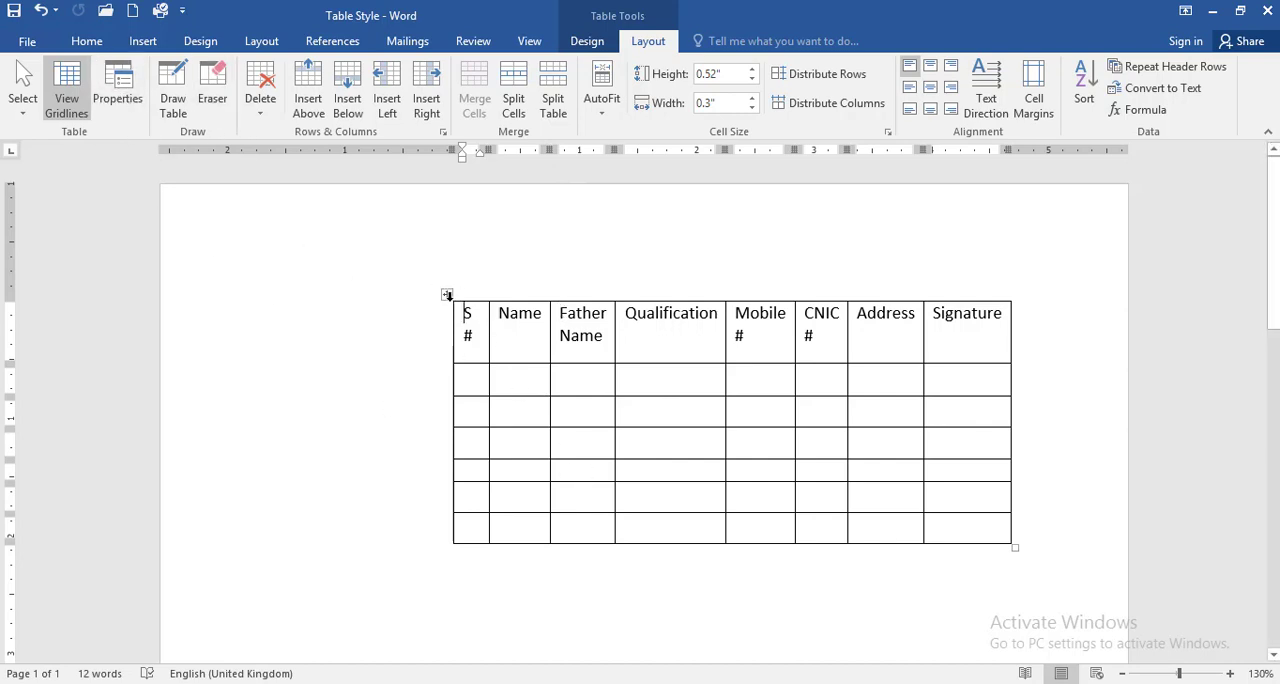
Step: Draw dividers through the Qualification column and inside its third-row cell, plus a separate one-cell table about 5.21" by 0.35" below
{"action": "left_click", "coordinate": [175, 115]}
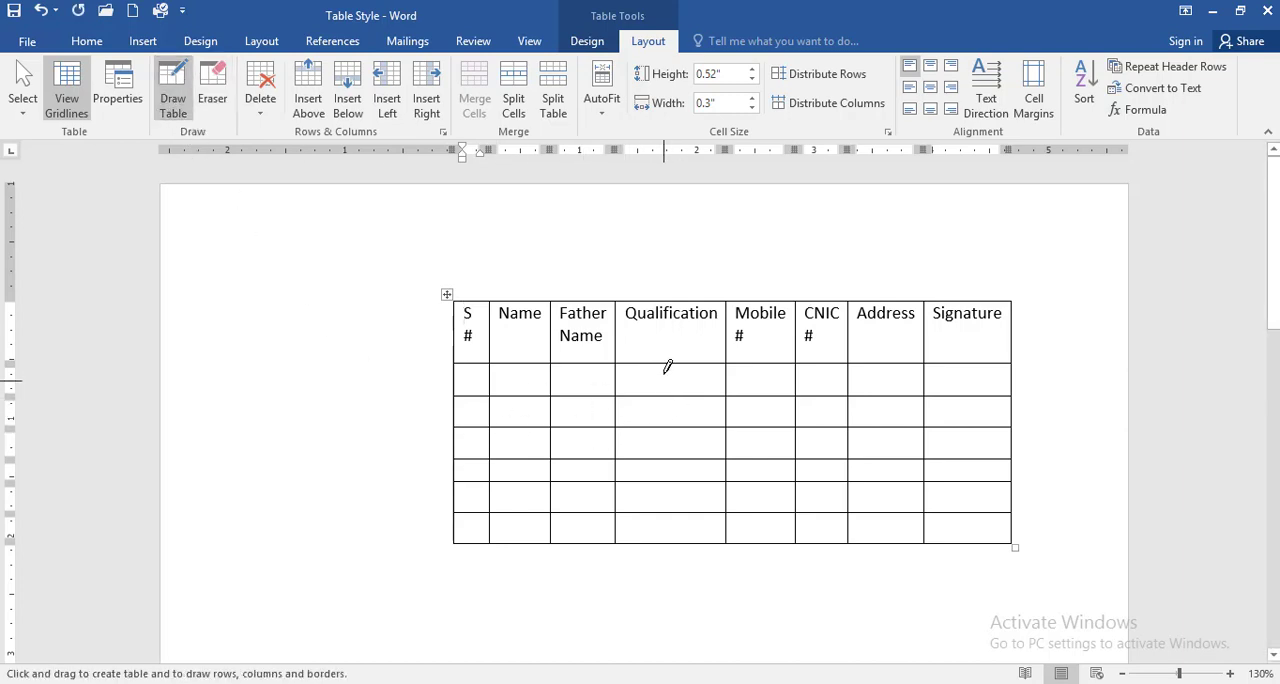
{"action": "left_click_drag", "start_coordinate": [666, 355], "coordinate": [666, 542]}
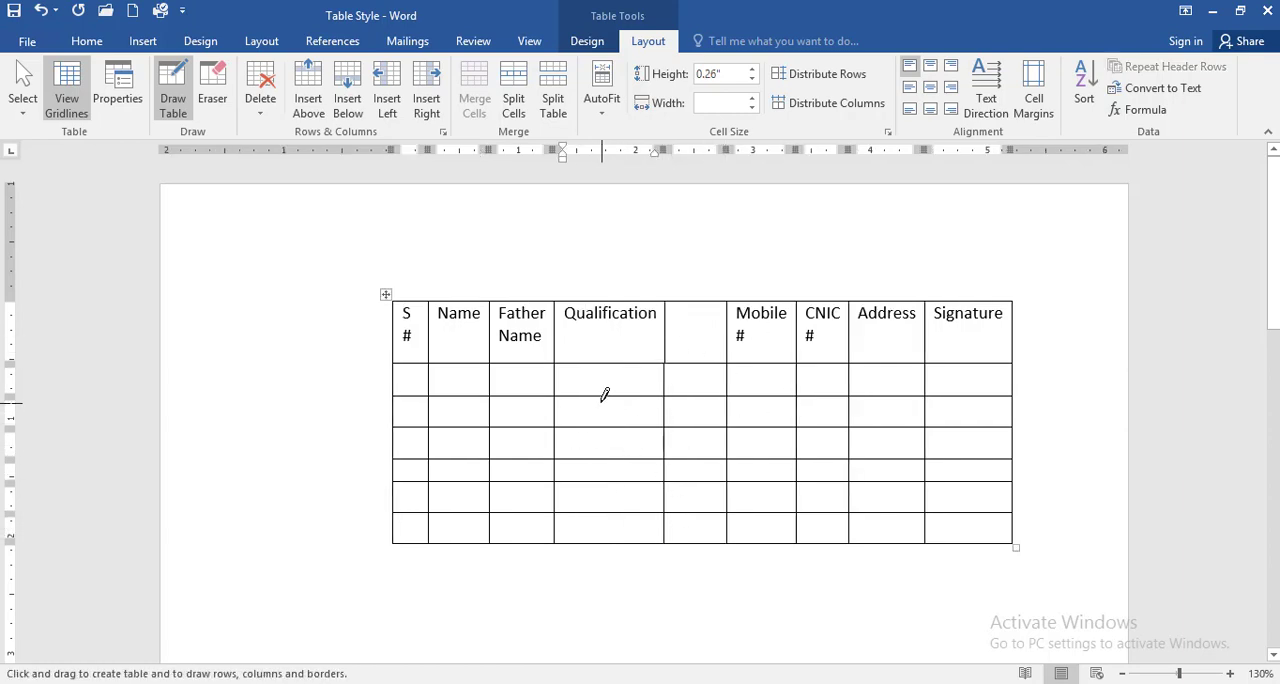
{"action": "left_click_drag", "start_coordinate": [600, 397], "coordinate": [600, 427]}
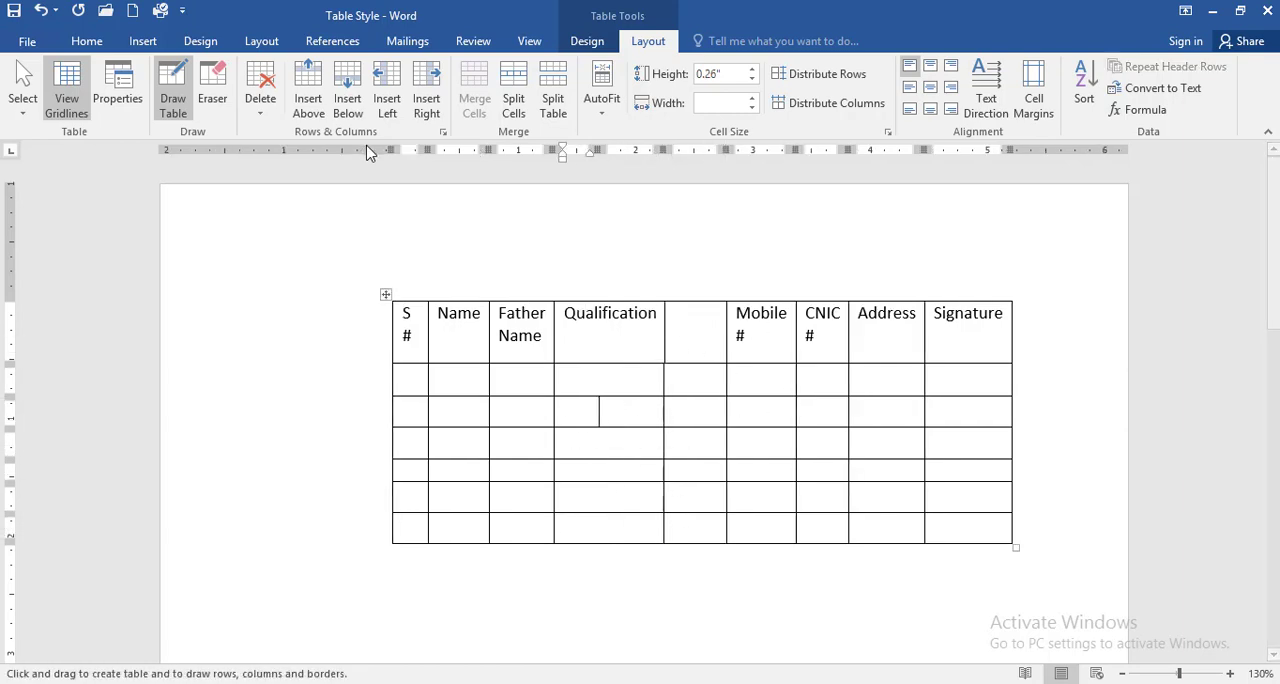
{"action": "mouse_move", "coordinate": [398, 578]}
{"action": "left_mouse_down"}
{"action": "mouse_move", "coordinate": [428, 606]}
{"action": "mouse_move", "coordinate": [1009, 622]}
{"action": "left_mouse_up"}
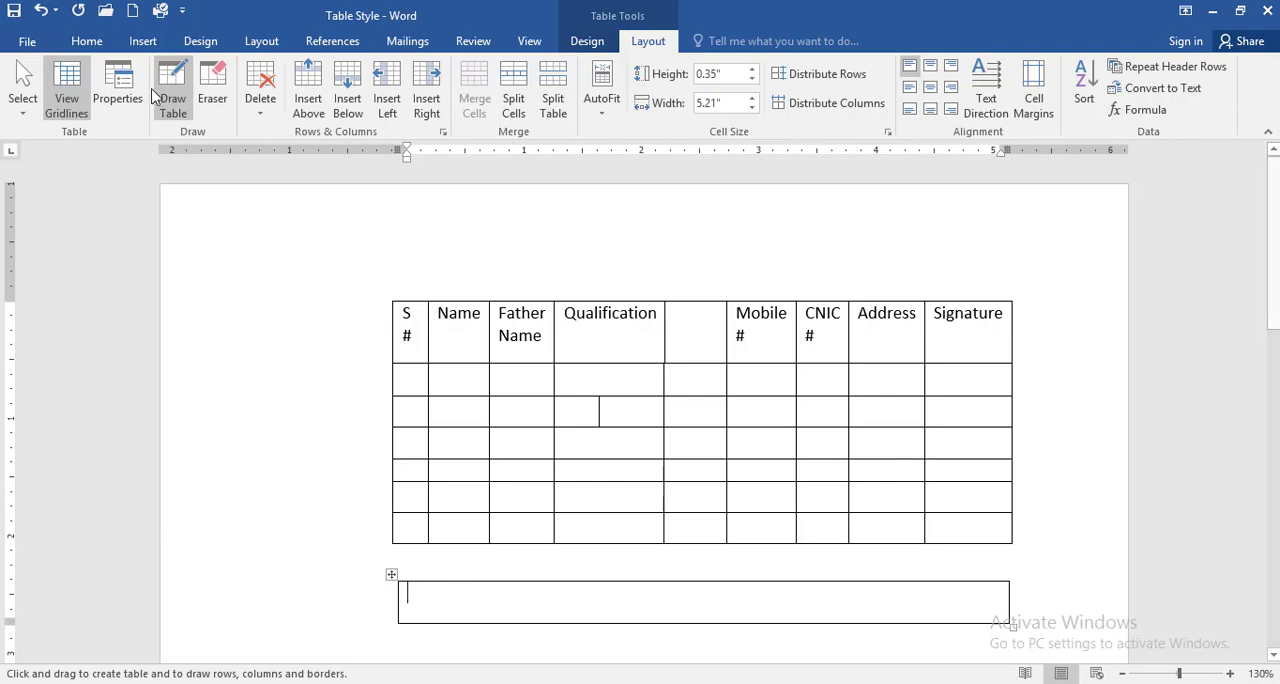
Step: Erase the drawn divider inside the Qualification cell and the added column divider from the header through the fourth row
{"action": "left_click", "coordinate": [213, 105]}
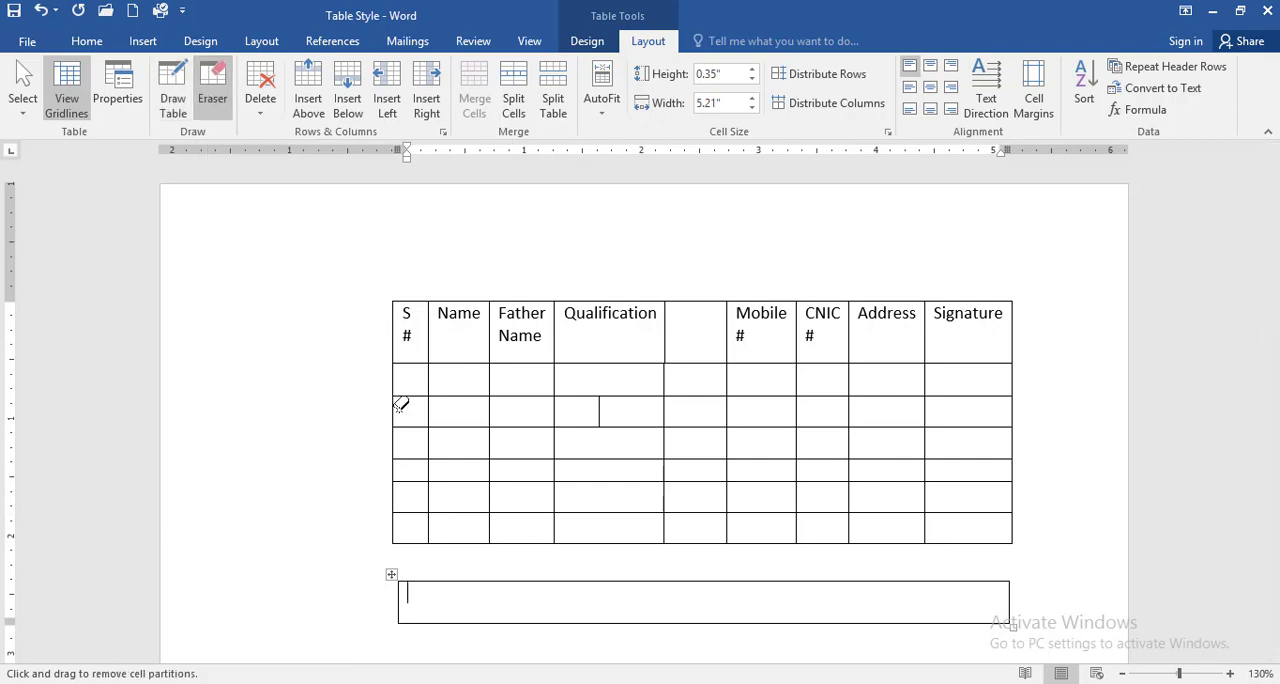
{"action": "left_click", "coordinate": [599, 412]}
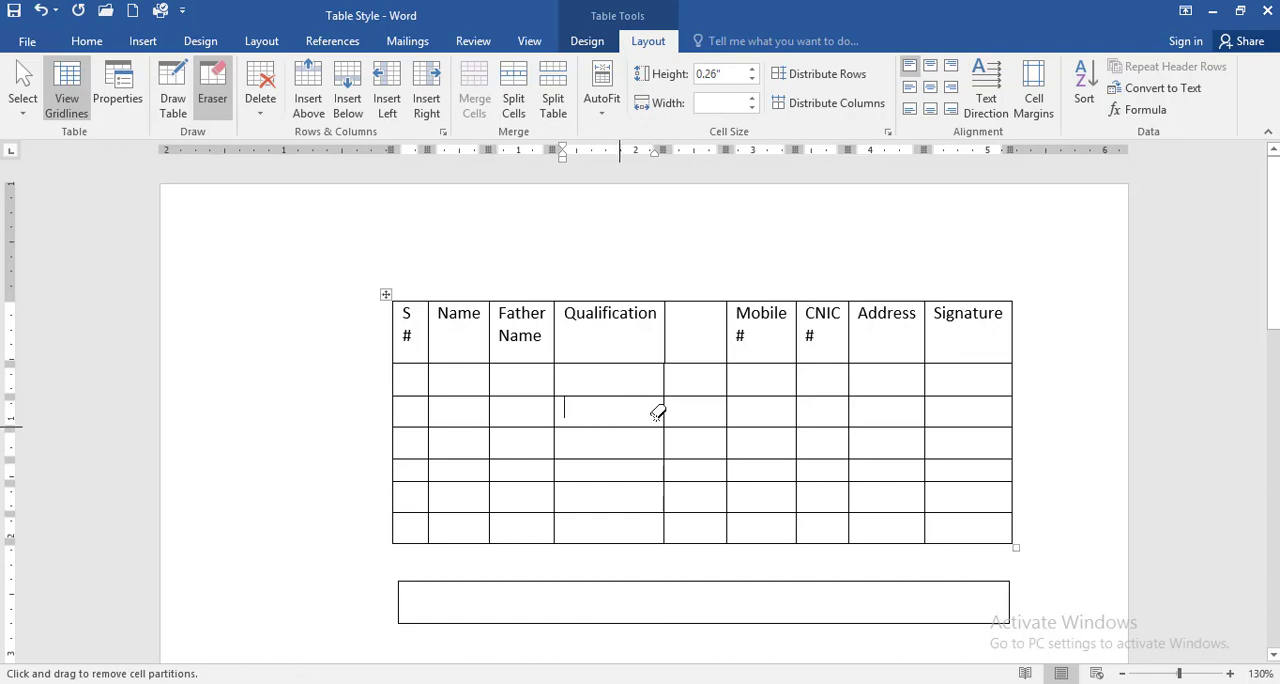
{"action": "left_click", "coordinate": [665, 336]}
{"action": "left_click", "coordinate": [666, 380]}
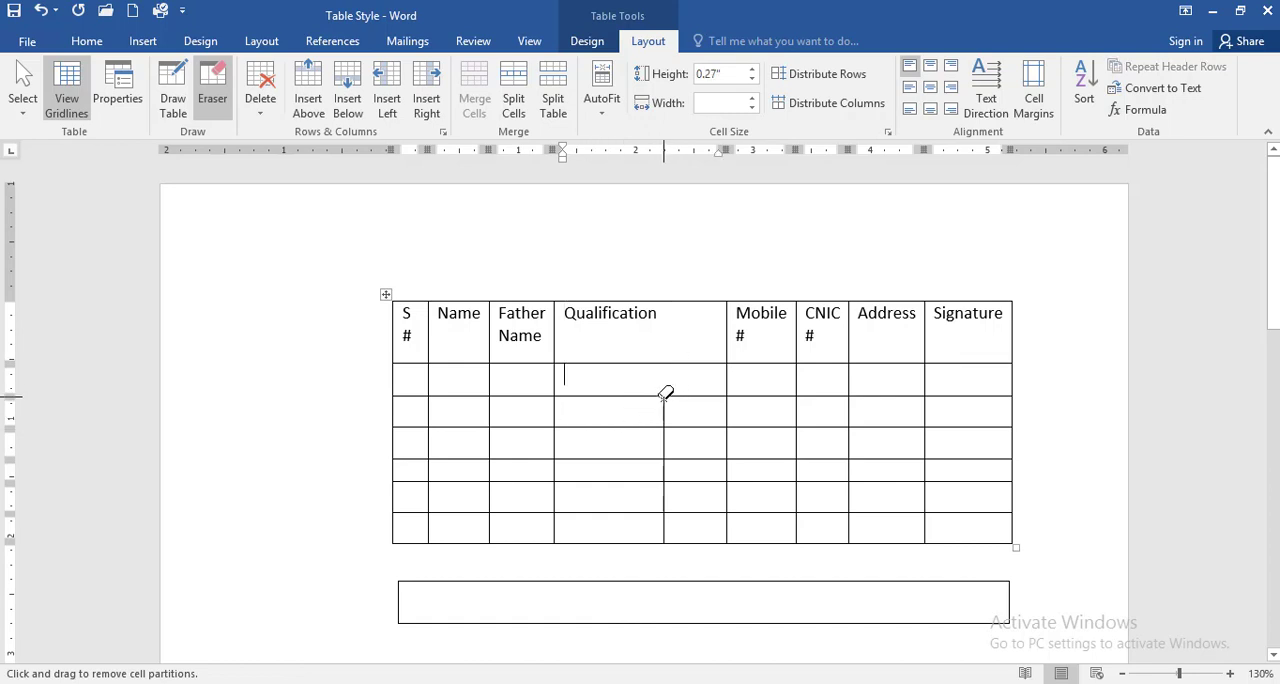
{"action": "mouse_move", "coordinate": [666, 376]}
{"action": "left_mouse_down"}
{"action": "mouse_move", "coordinate": [668, 559]}
{"action": "mouse_move", "coordinate": [663, 377]}
{"action": "mouse_move", "coordinate": [663, 455]}
{"action": "left_mouse_up"}
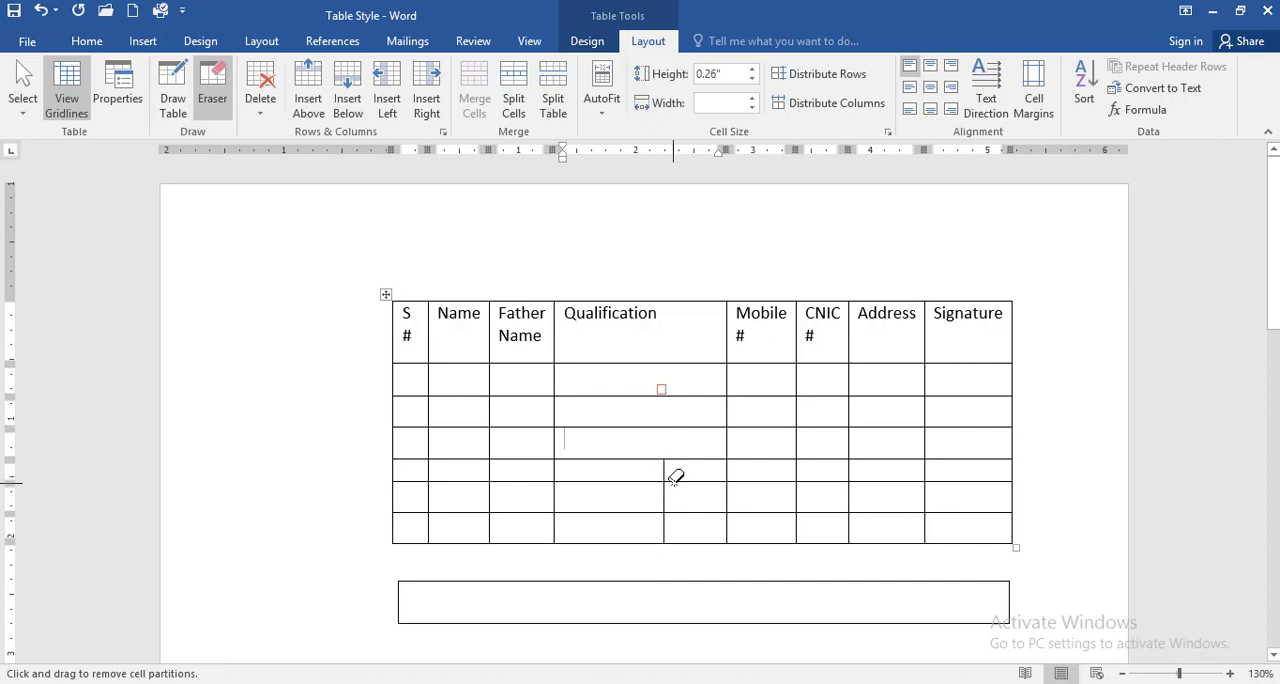
Step: Erase the border between rows five and six across the first four columns, the Qualification border below row three, and the one-cell table
{"action": "left_click", "coordinate": [665, 477]}
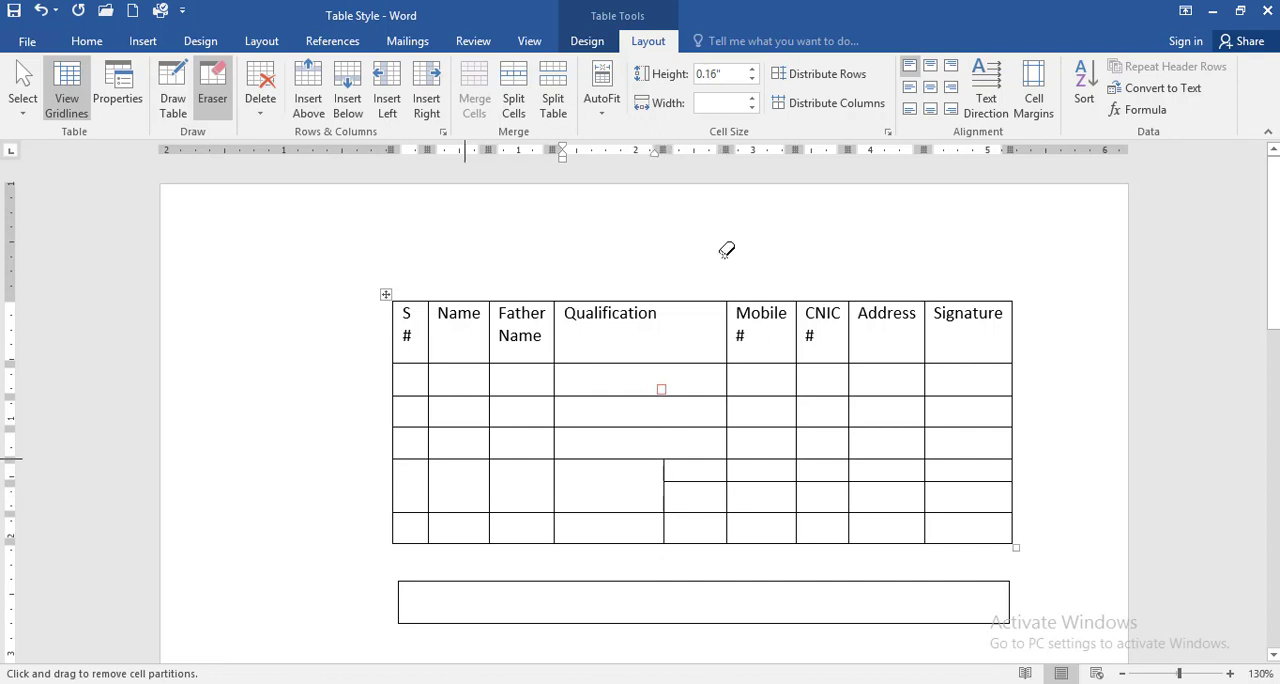
{"action": "left_click", "coordinate": [600, 427]}
{"action": "left_click_drag", "start_coordinate": [611, 571], "coordinate": [634, 643]}
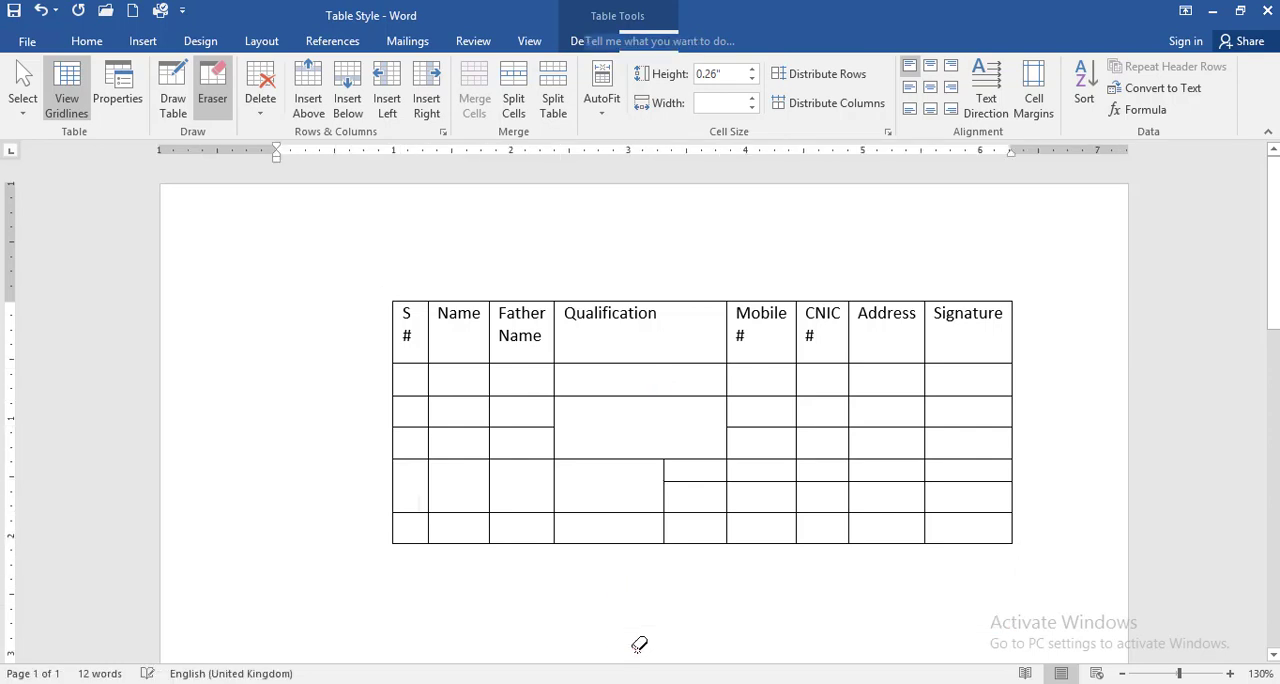
Step: Delete the merged cell under Qualification using the Shift cells left option
{"action": "left_click", "coordinate": [591, 423]}
{"action": "left_click", "coordinate": [650, 41]}
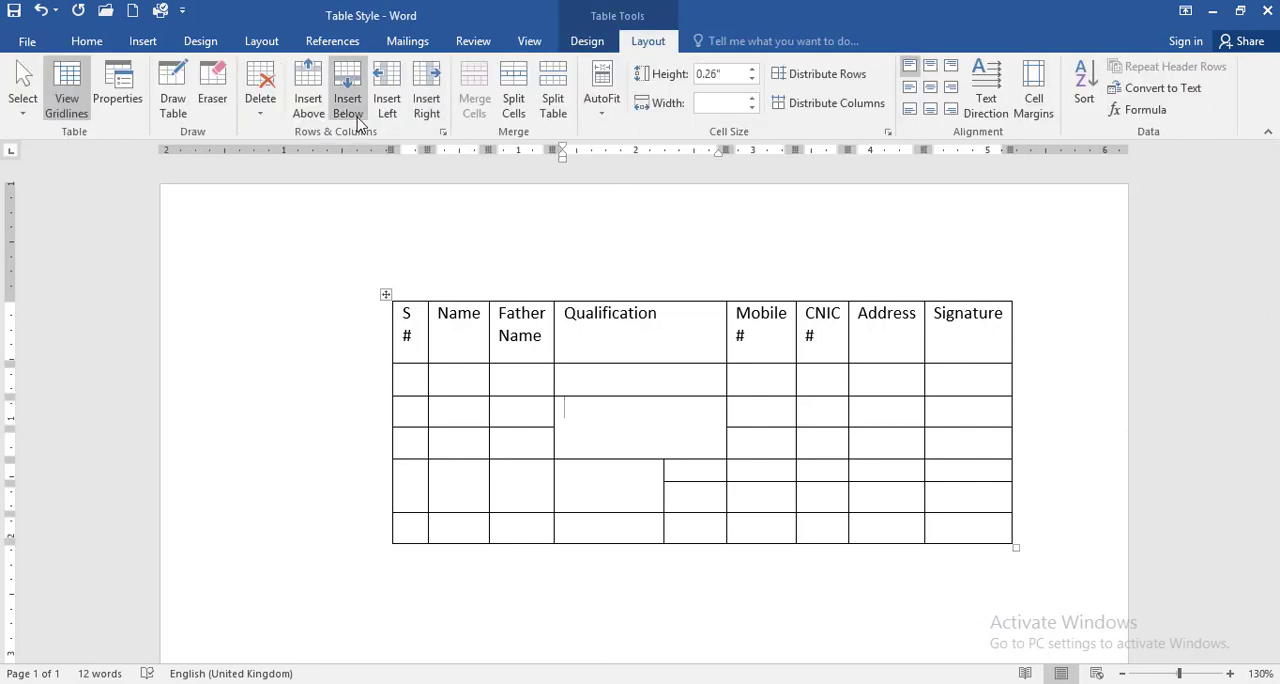
{"action": "left_click", "coordinate": [262, 110]}
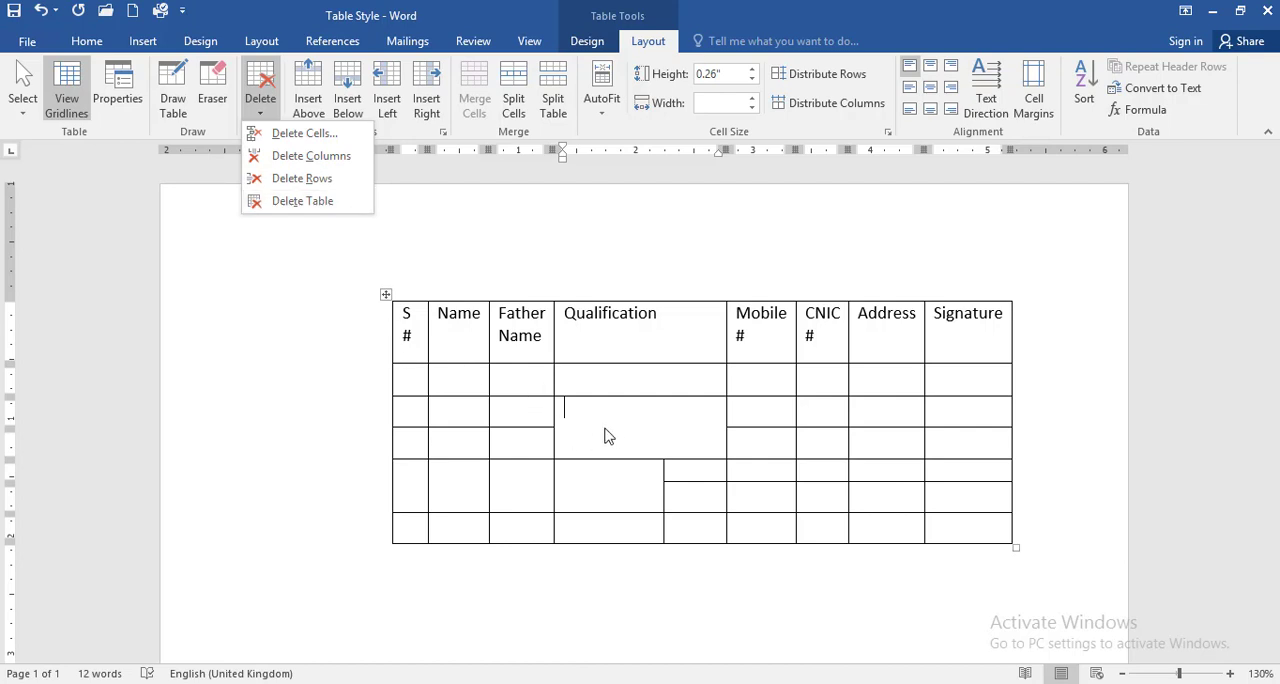
{"action": "left_click", "coordinate": [300, 133]}
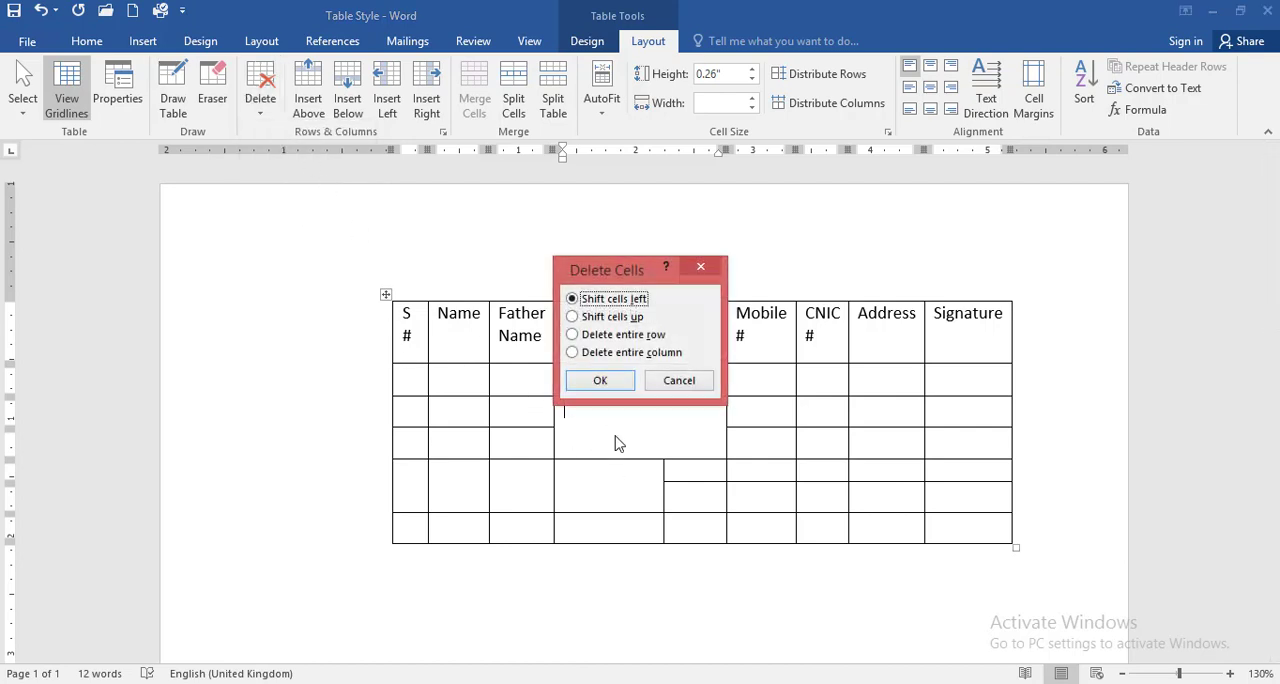
{"action": "left_click", "coordinate": [609, 380]}
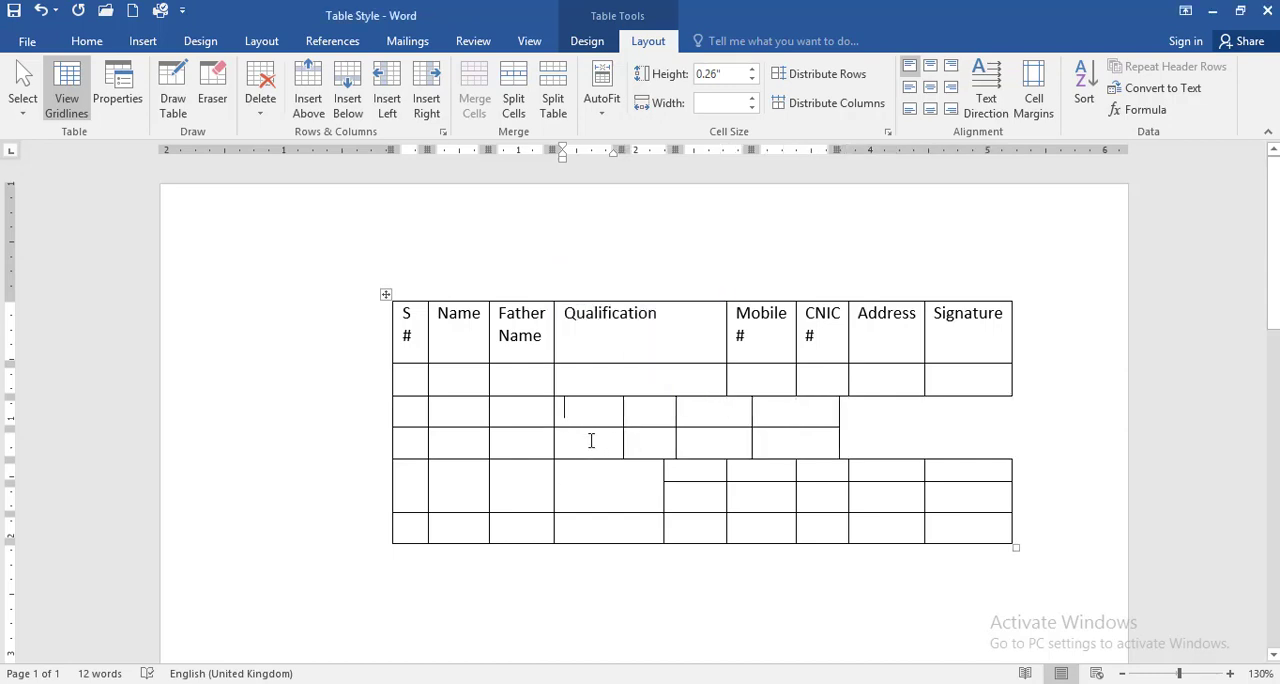
Step: Delete the Qualification column and the header row, followed by the entire table
{"action": "left_click", "coordinate": [262, 105]}
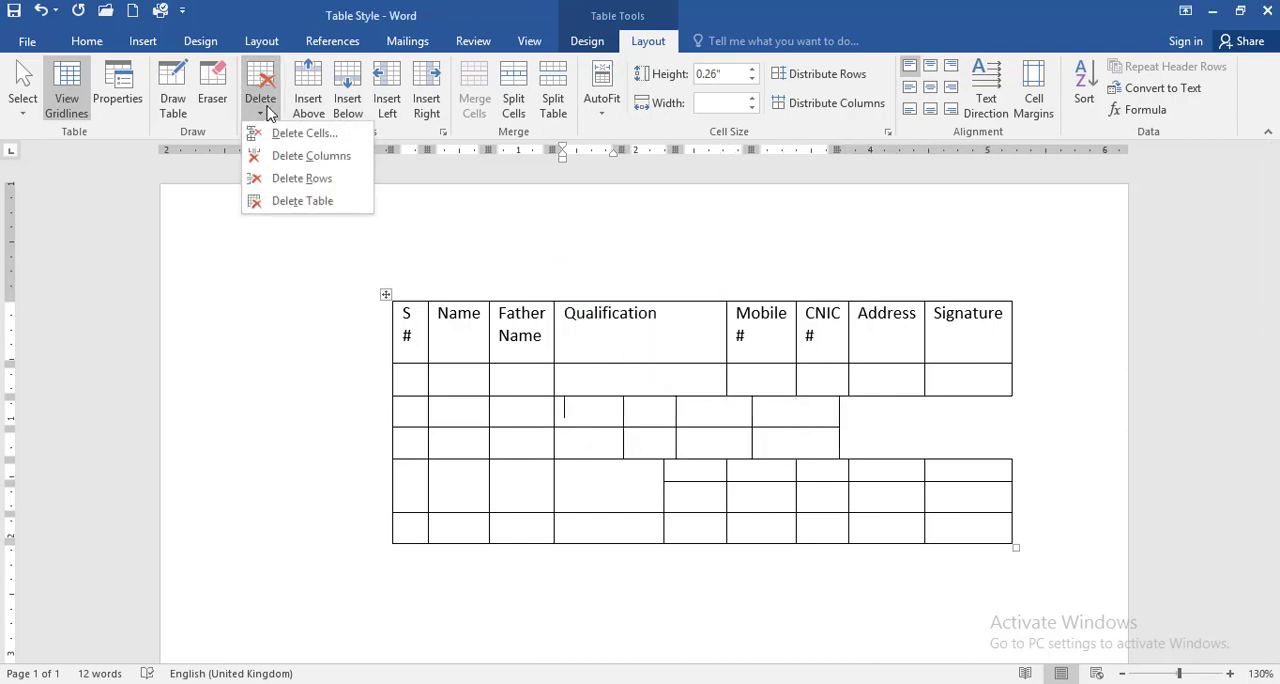
{"action": "left_click", "coordinate": [316, 160]}
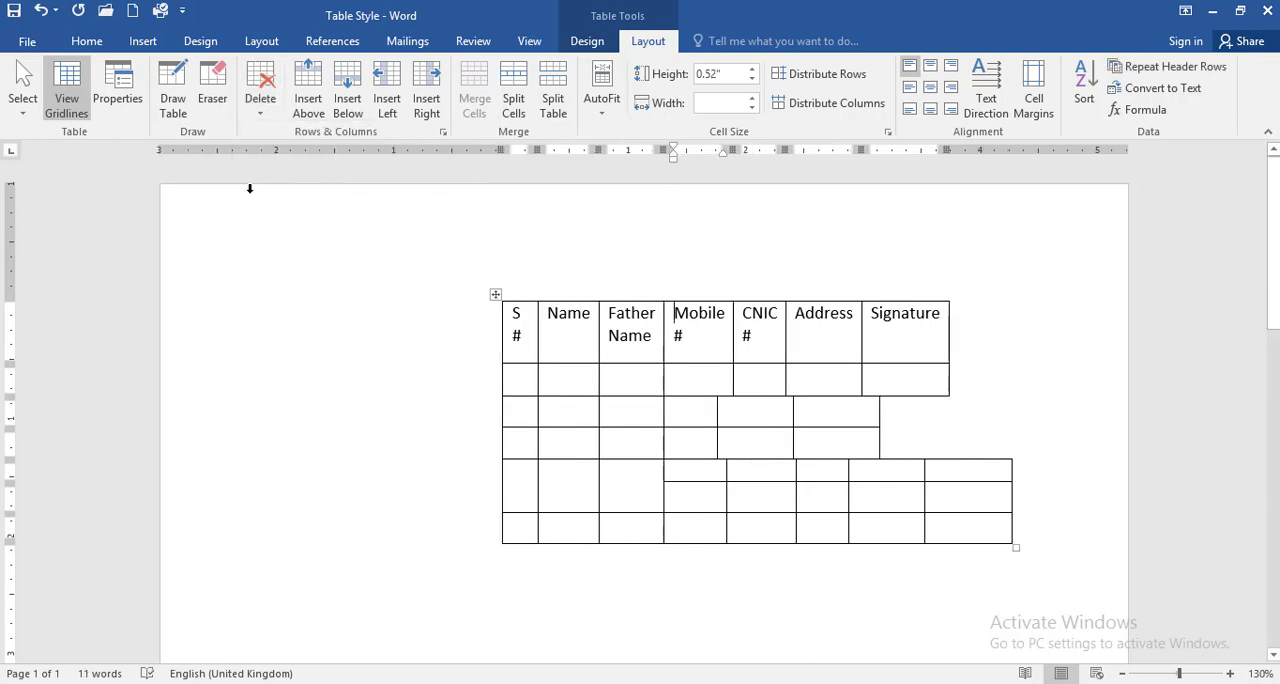
{"action": "left_click", "coordinate": [260, 105]}
{"action": "left_click", "coordinate": [288, 177]}
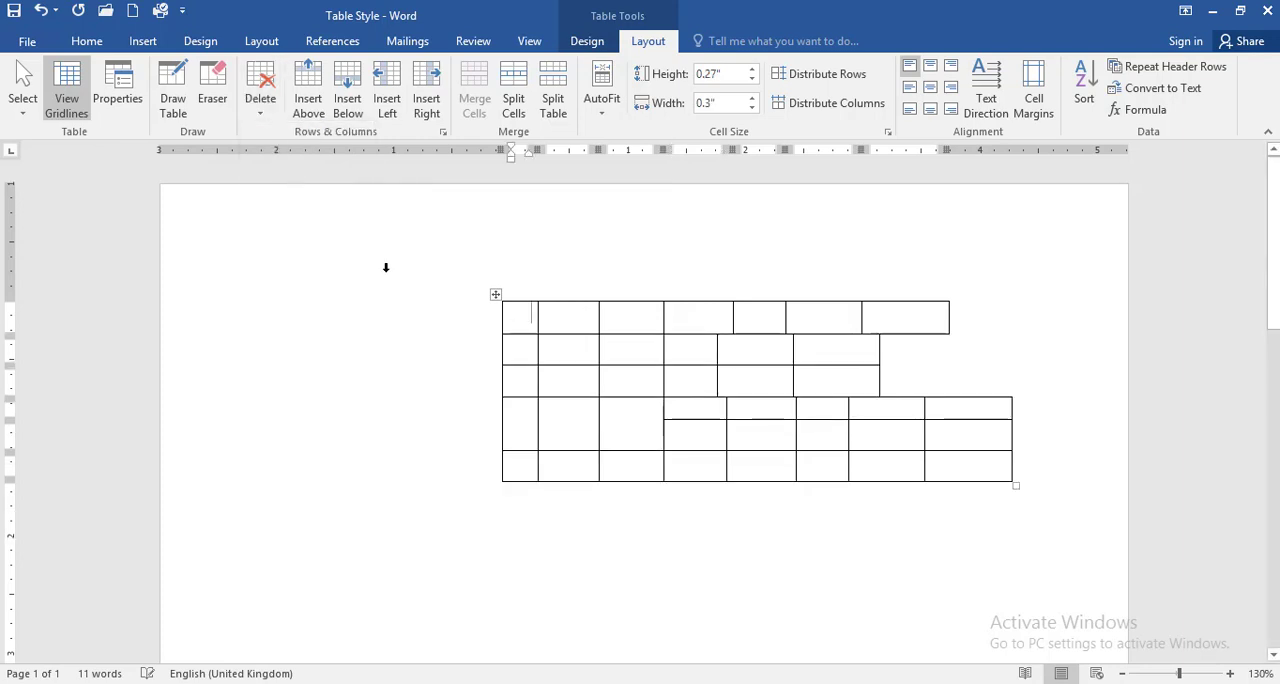
{"action": "left_click", "coordinate": [256, 118]}
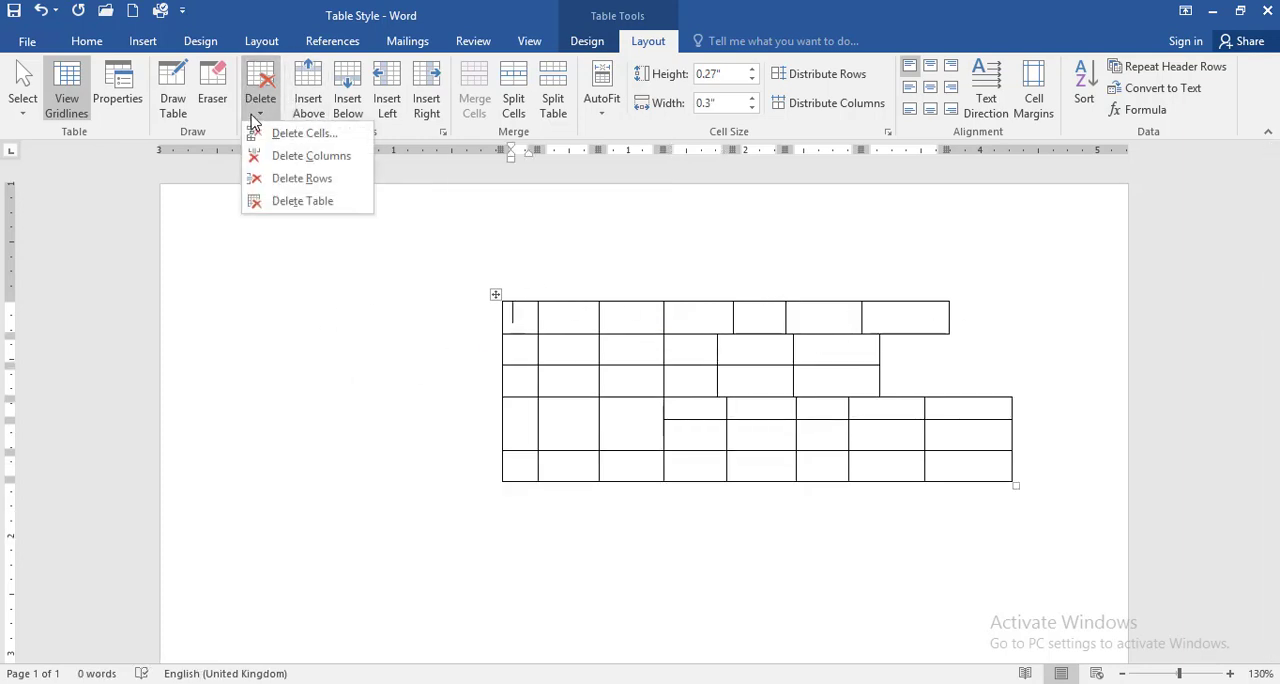
{"action": "left_click", "coordinate": [295, 204]}
Step: Undo the deletions, erased and drawn lines, alignment changes and resizing of the table, and place the cursor in a Mobile # cell
{"action": "key", "text": "ctrl+z"}
{"action": "key", "text": "ctrl+z"}
{"action": "key", "text": "ctrl+z"}
{"action": "key", "text": "ctrl+z"}
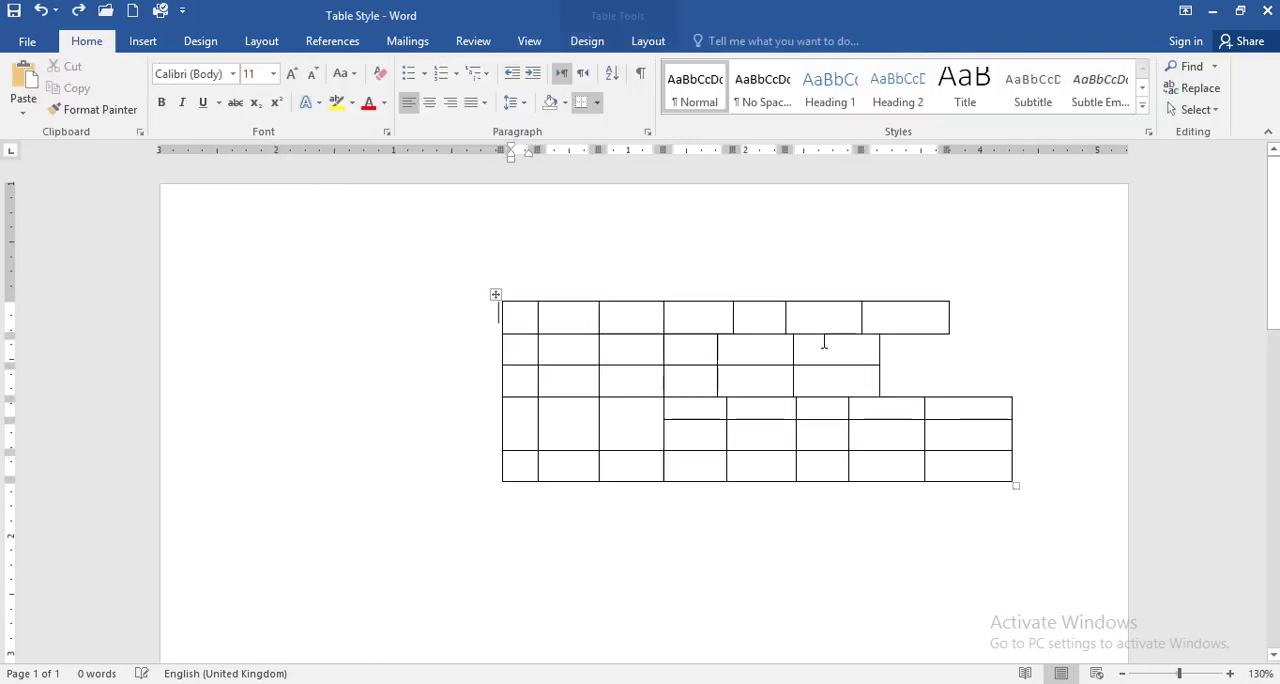
{"action": "key", "text": "ctrl+z"}
{"action": "key", "text": "ctrl+z"}
{"action": "key", "text": "ctrl+z"}
{"action": "key", "text": "ctrl+z"}
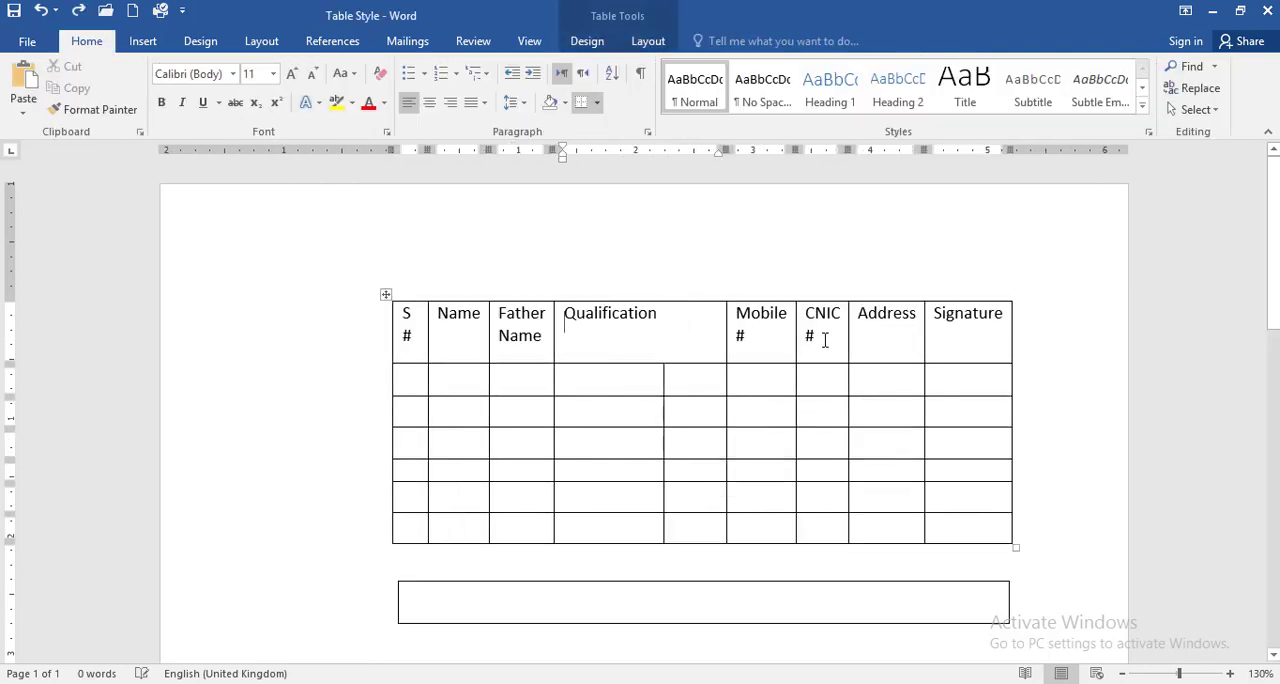
{"action": "key", "text": "ctrl+z"}
{"action": "key", "text": "ctrl+z"}
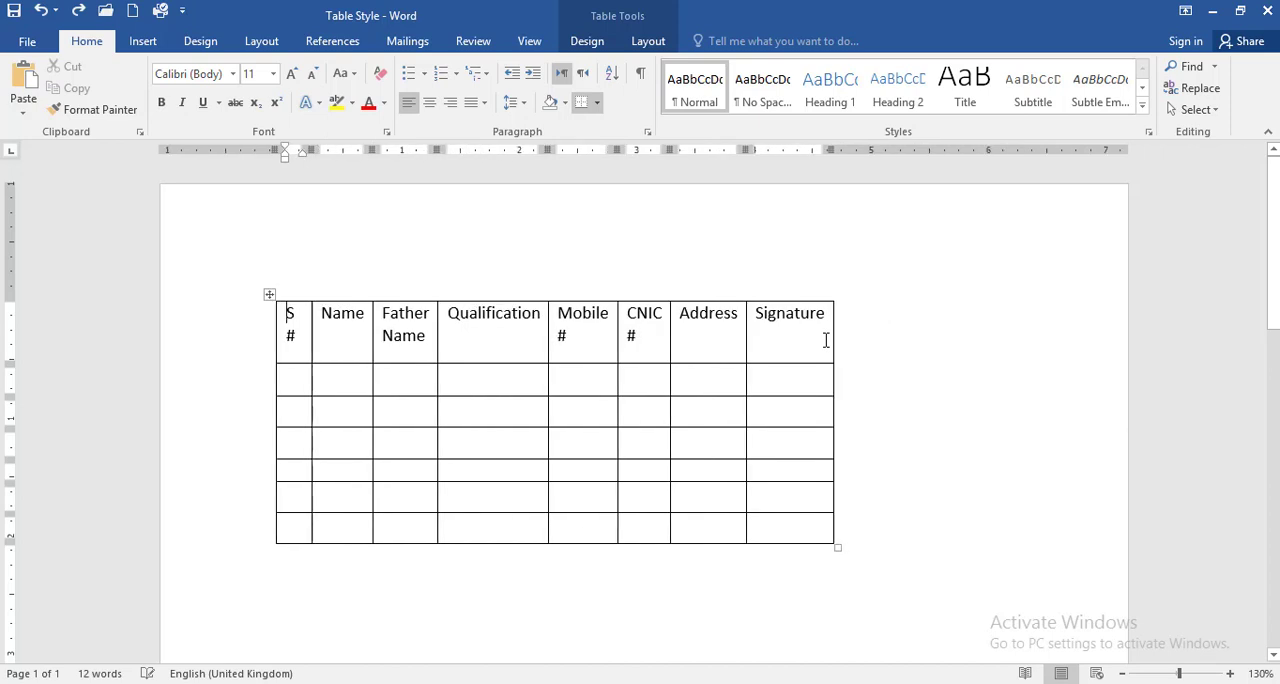
{"action": "left_click", "coordinate": [673, 383]}
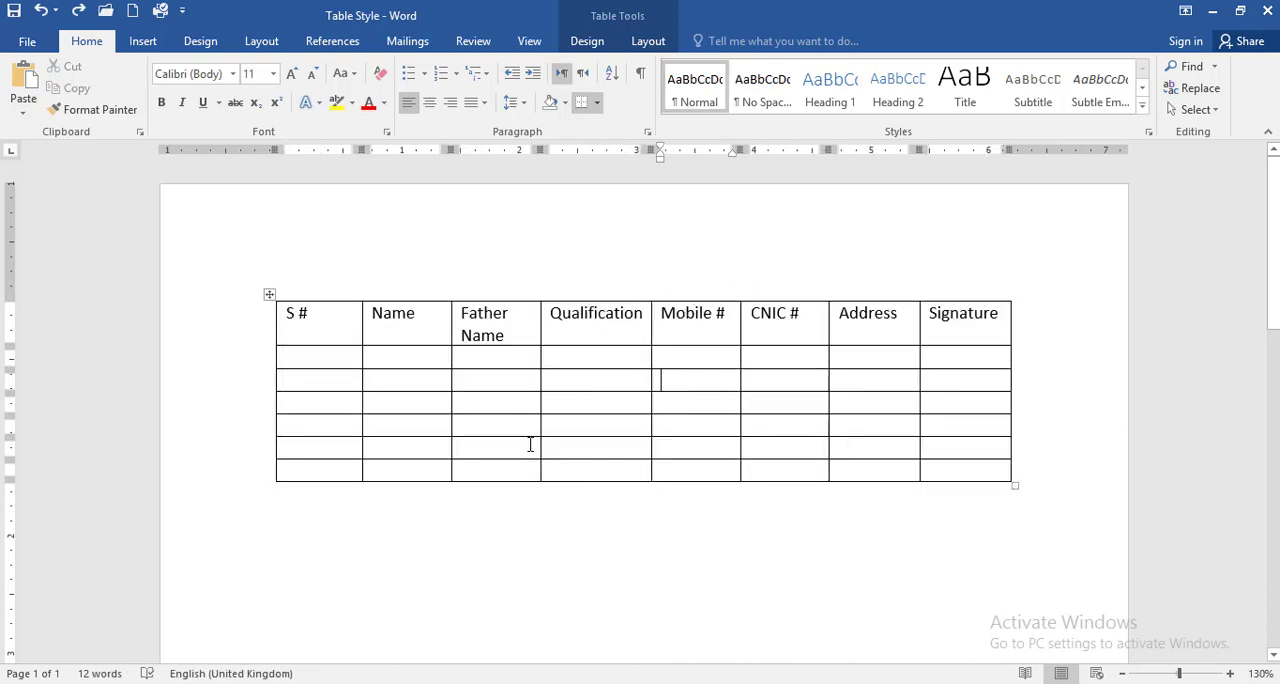
Step: Insert a blank row above the table's header row
{"action": "left_click", "coordinate": [650, 41]}
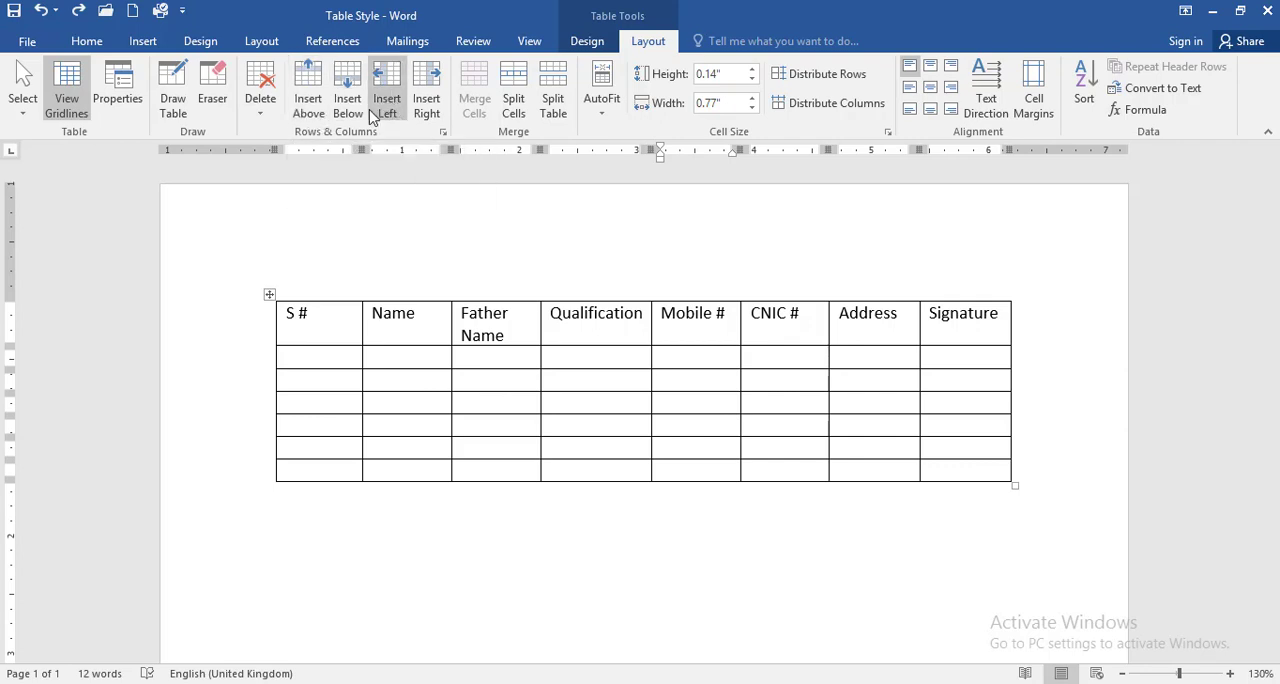
{"action": "left_click", "coordinate": [340, 328]}
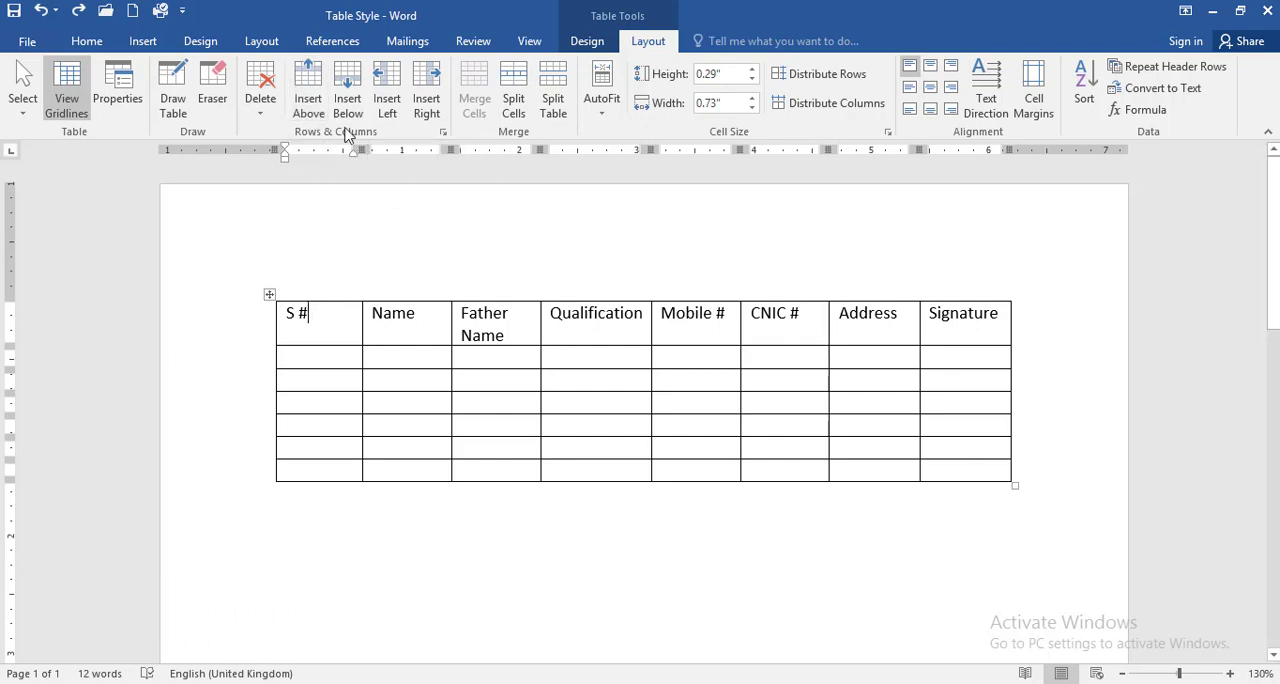
{"action": "left_click", "coordinate": [309, 103]}
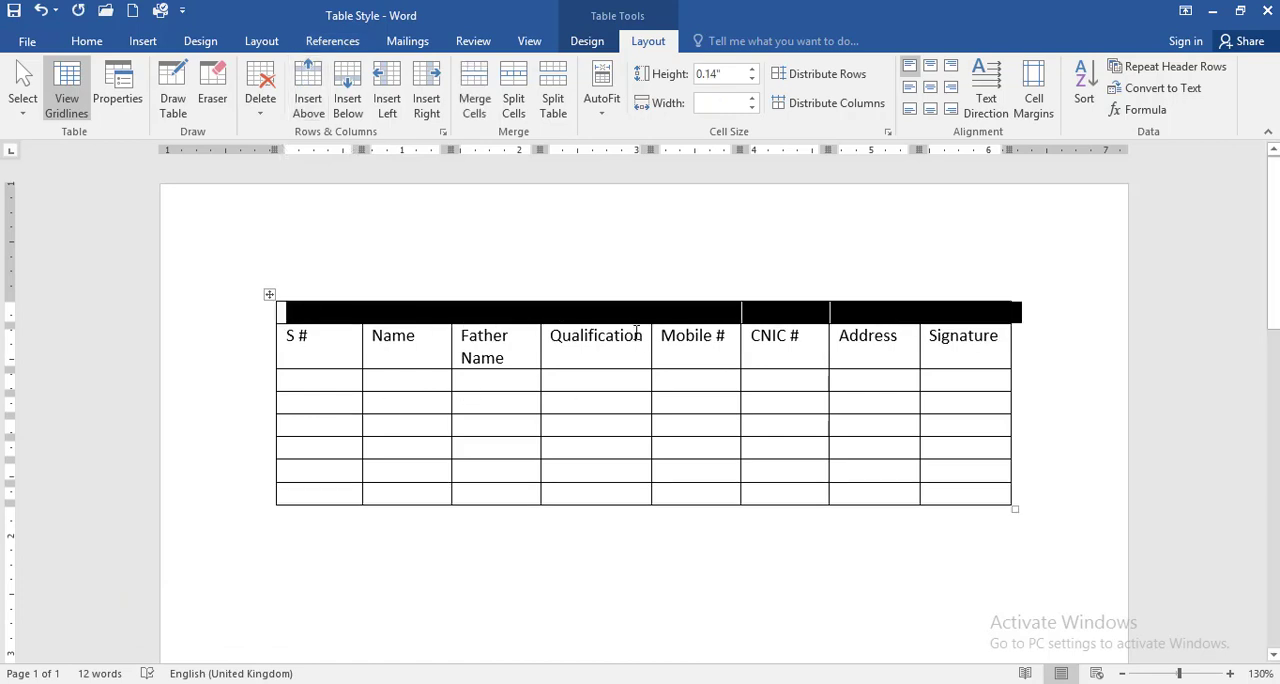
{"action": "left_click", "coordinate": [483, 322]}
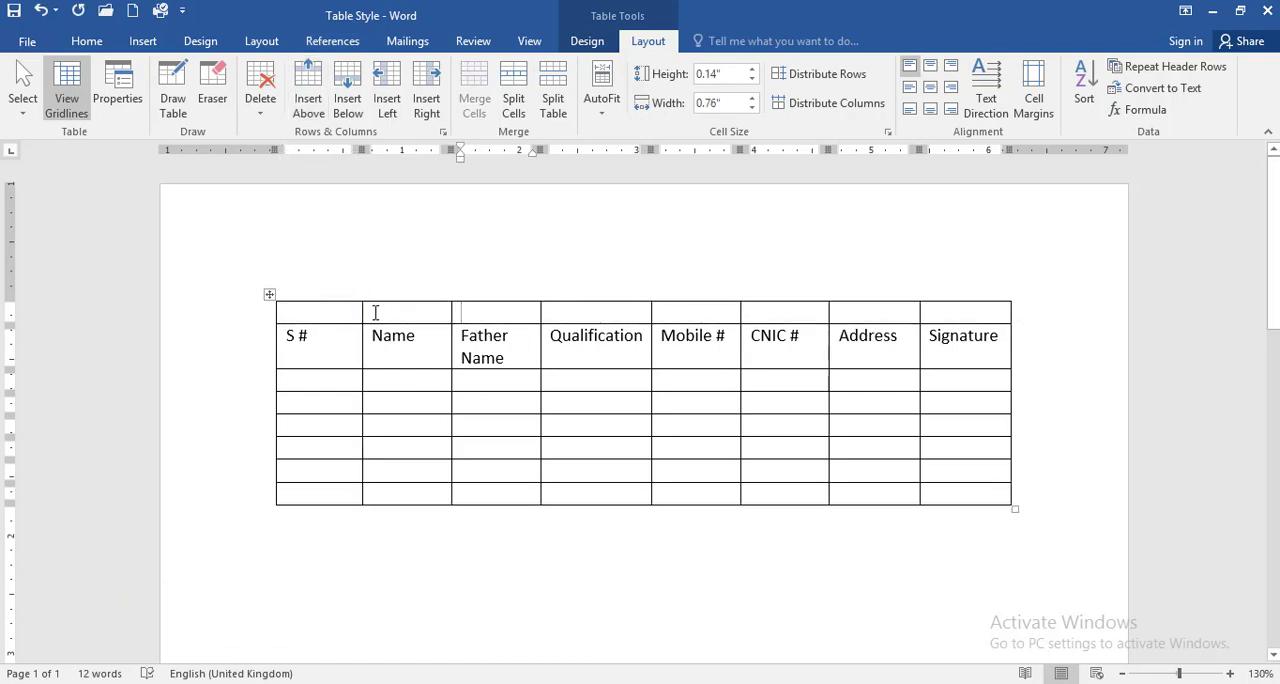
{"action": "left_click", "coordinate": [334, 345]}
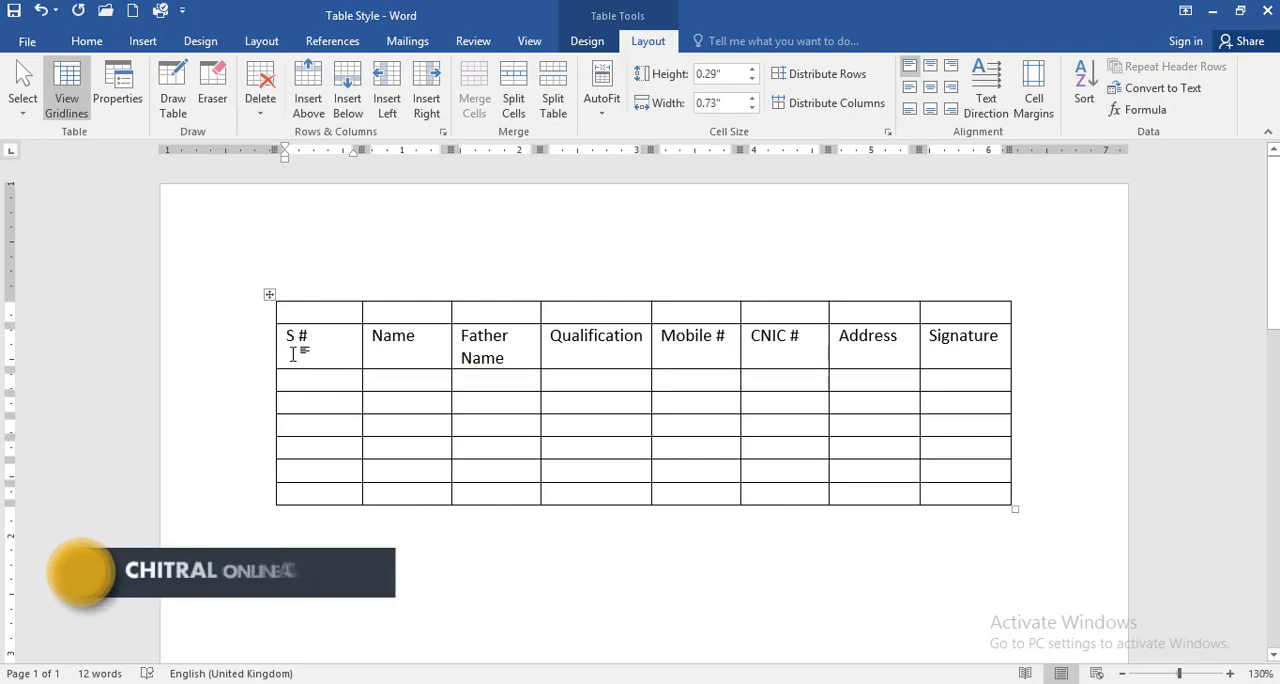
Step: Insert another blank row below the table's empty top row
{"action": "left_click", "coordinate": [315, 313]}
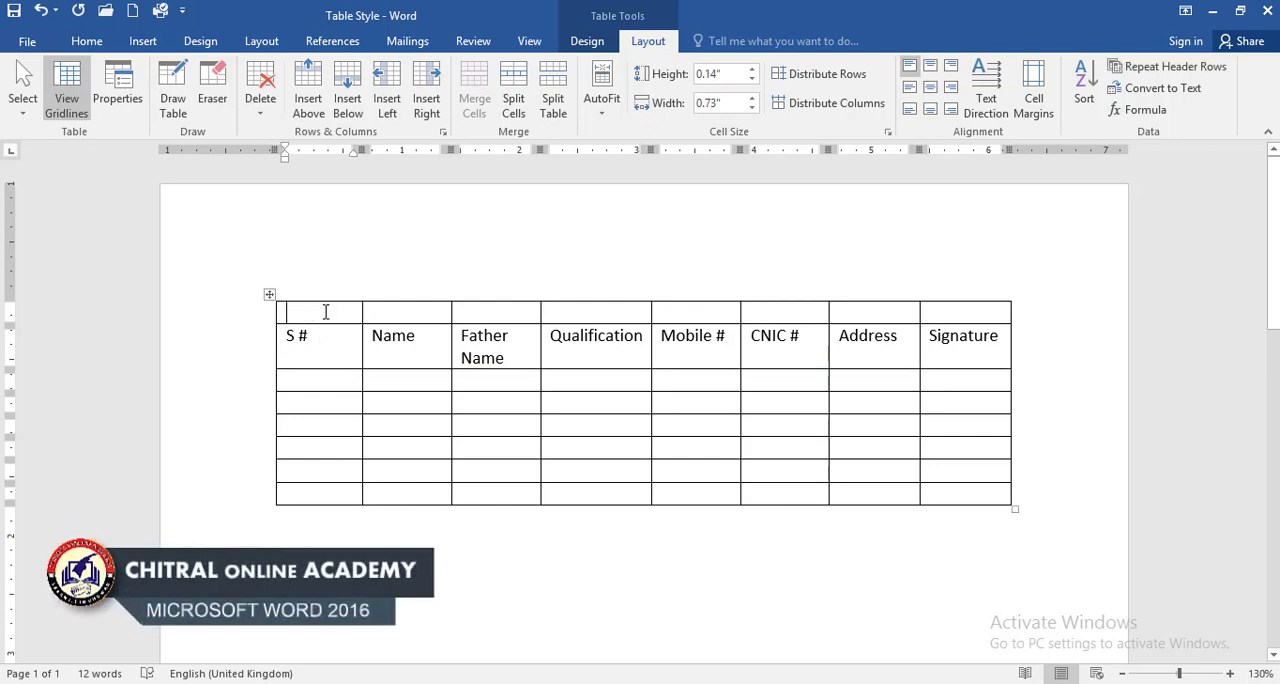
{"action": "left_click", "coordinate": [353, 100]}
{"action": "left_click", "coordinate": [303, 333]}
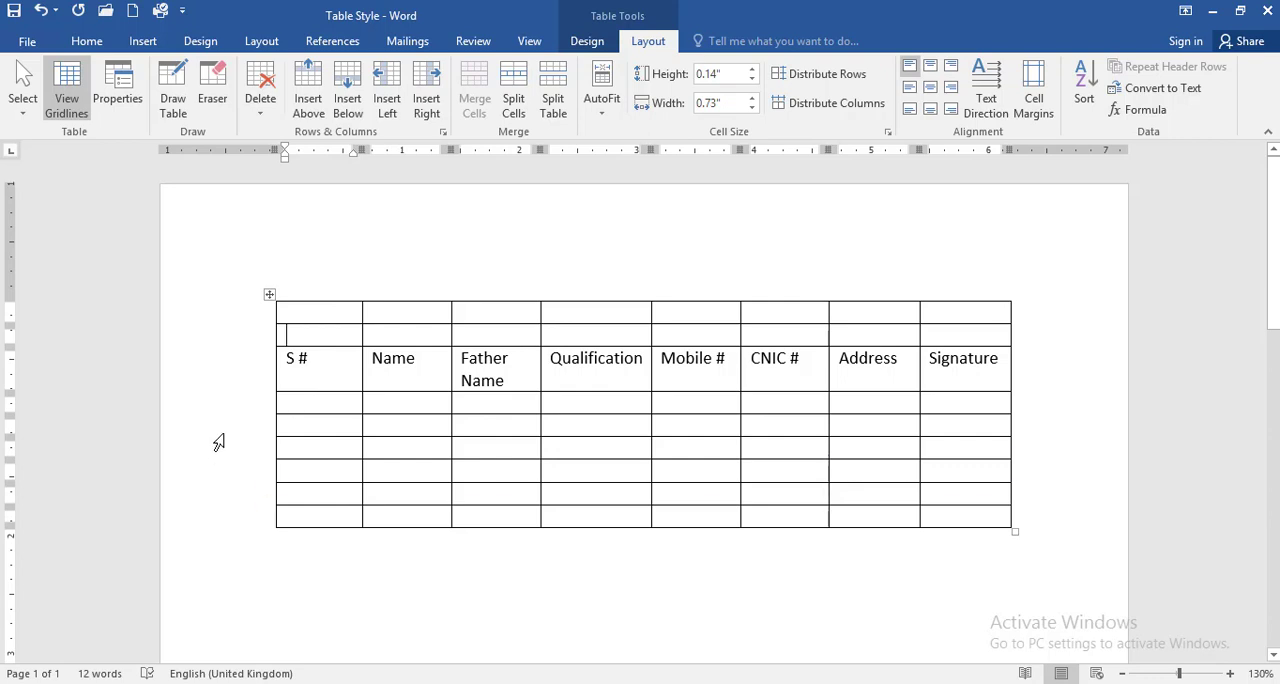
Step: Insert a blank column on each side of the S # column
{"action": "left_click", "coordinate": [392, 108]}
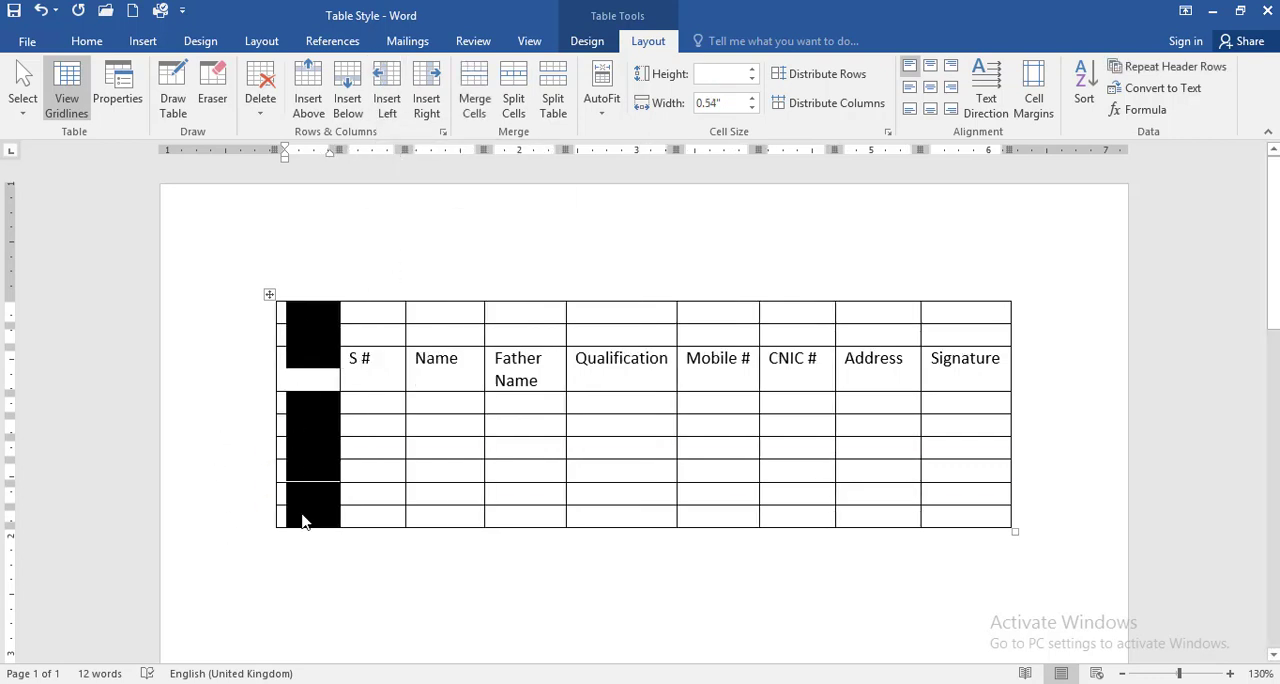
{"action": "left_click", "coordinate": [326, 385]}
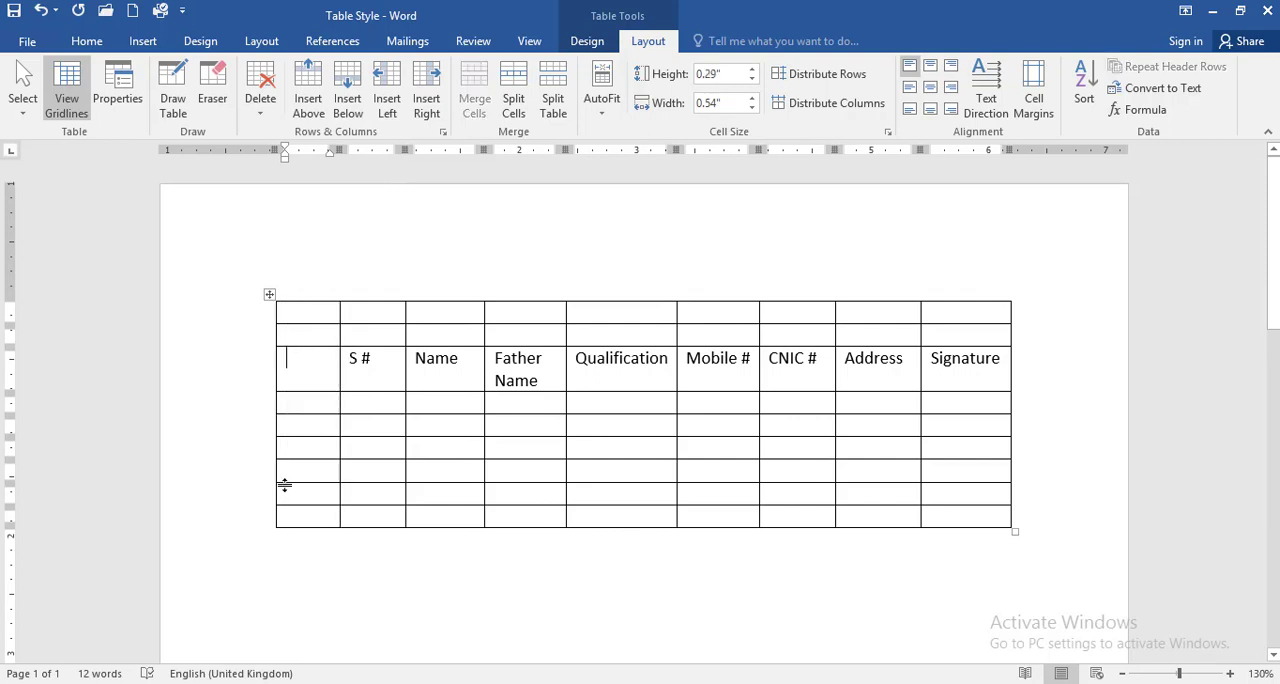
{"action": "left_click", "coordinate": [375, 372]}
{"action": "left_click", "coordinate": [428, 113]}
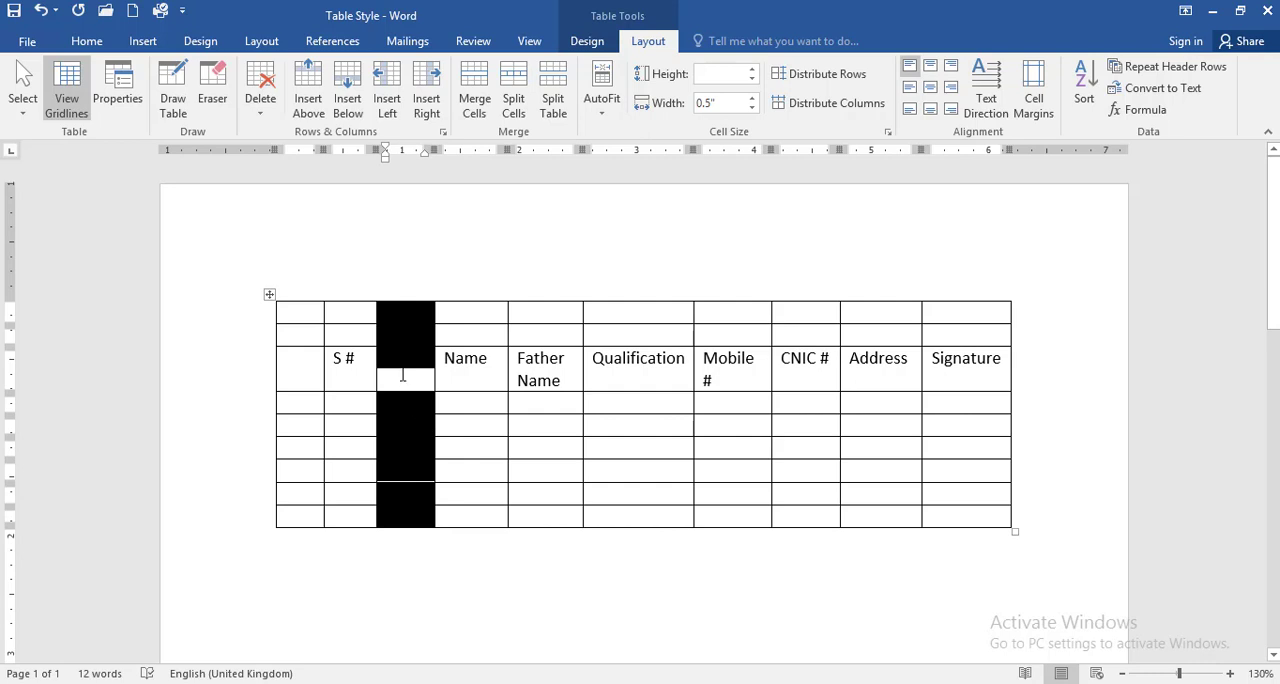
{"action": "left_click", "coordinate": [403, 375]}
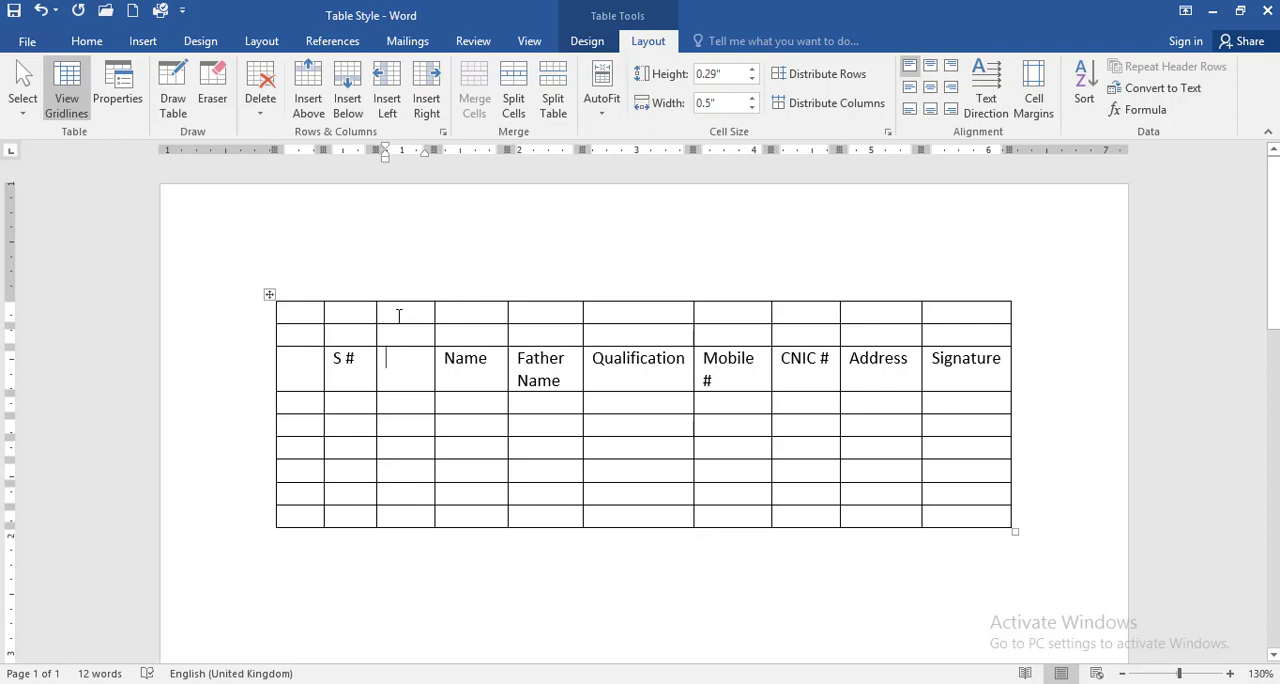
Step: Merge the first three cells of the table's top row into one cell
{"action": "left_click_drag", "start_coordinate": [400, 317], "coordinate": [300, 318]}
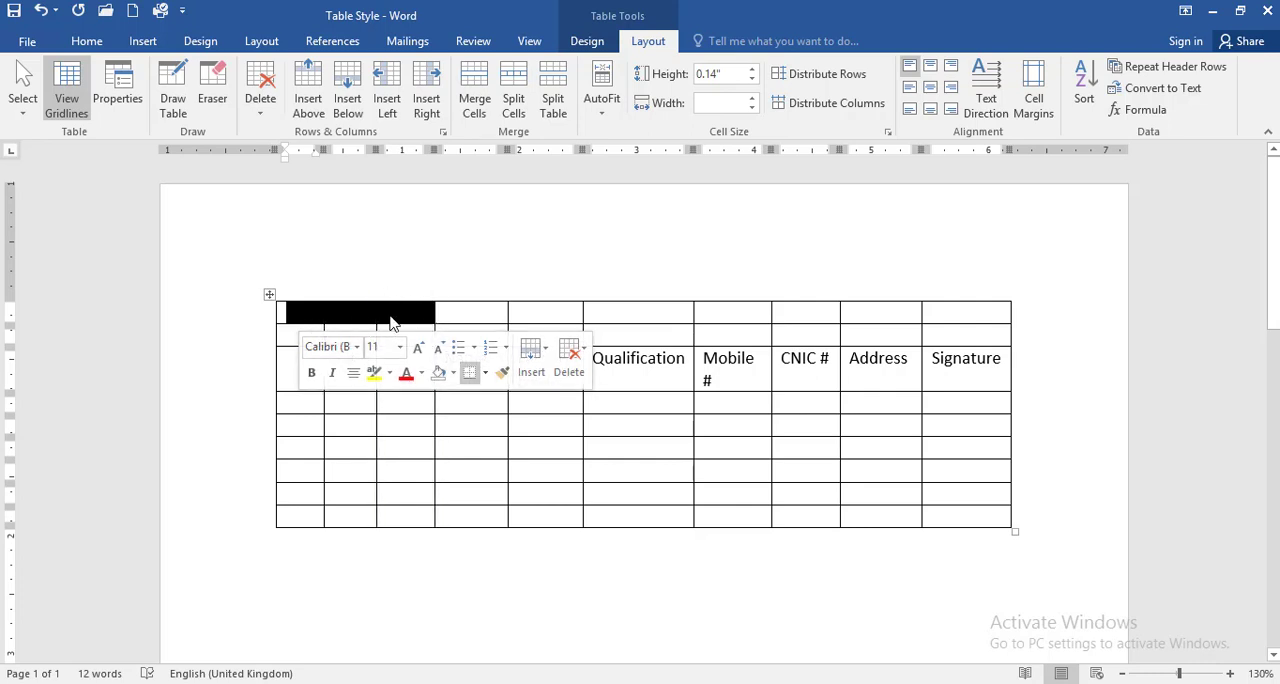
{"action": "left_click", "coordinate": [470, 90]}
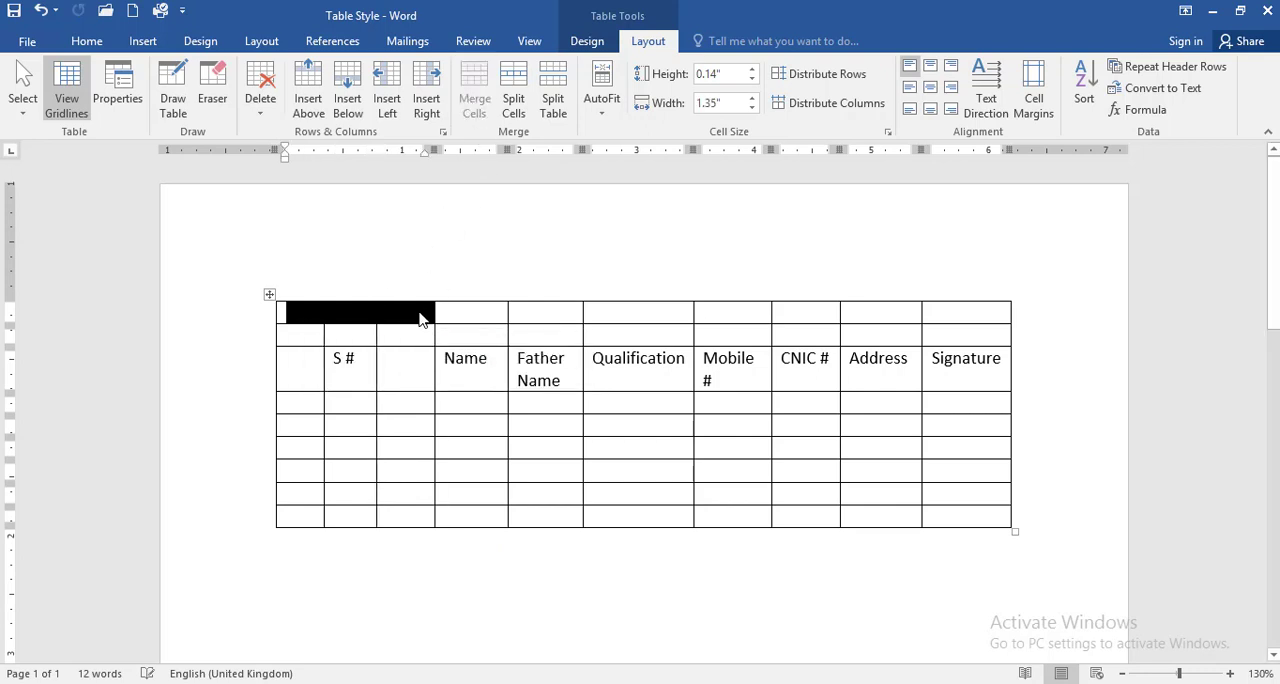
{"action": "left_click", "coordinate": [410, 312]}
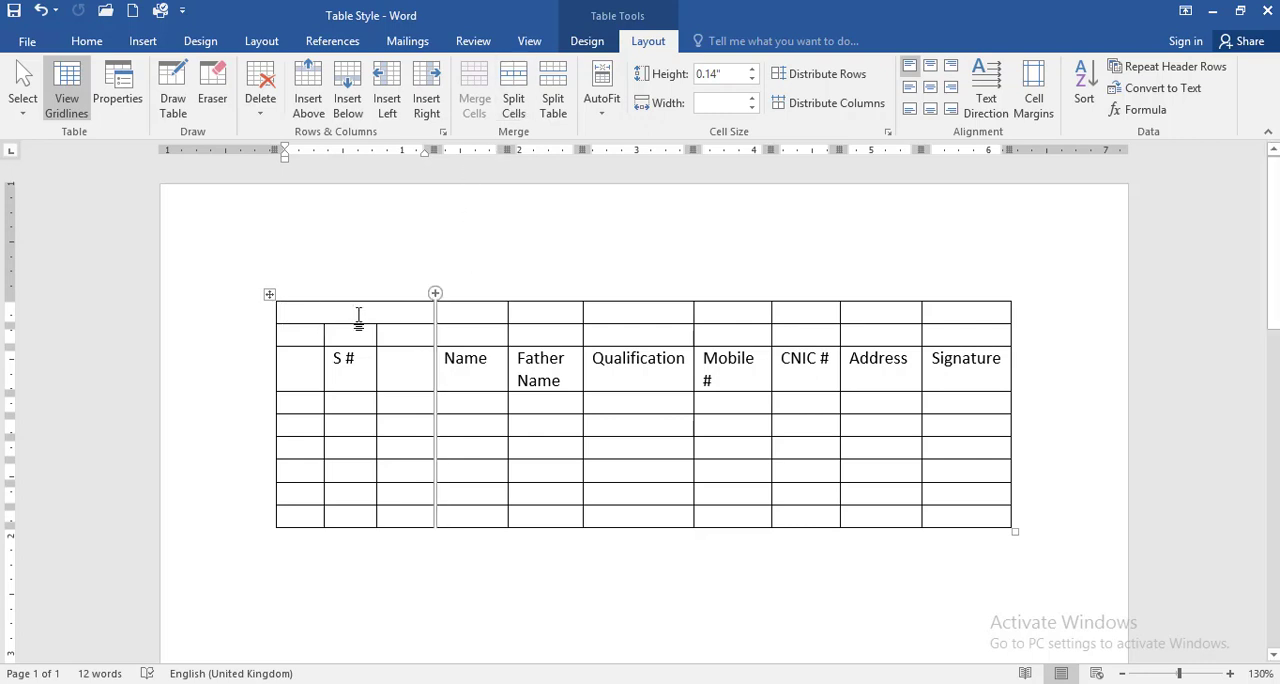
Step: Split the merged cell in the top row into 3 columns and 1 row
{"action": "left_click", "coordinate": [514, 106]}
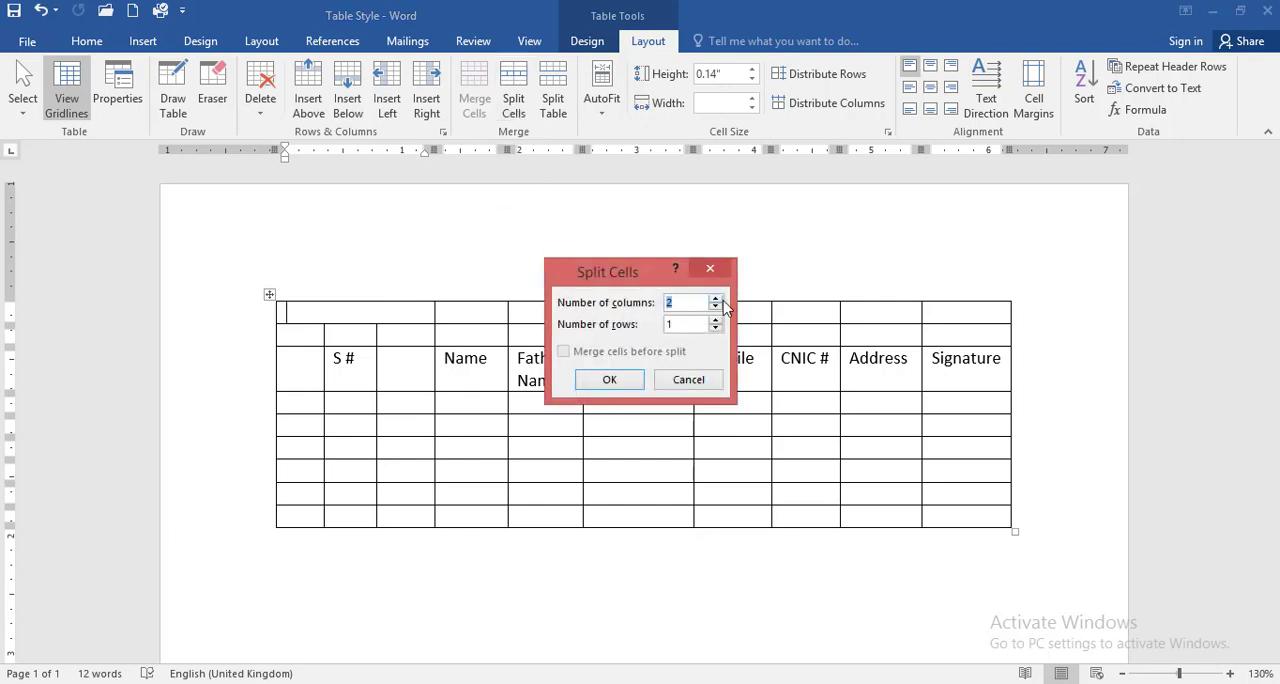
{"action": "left_click", "coordinate": [611, 378]}
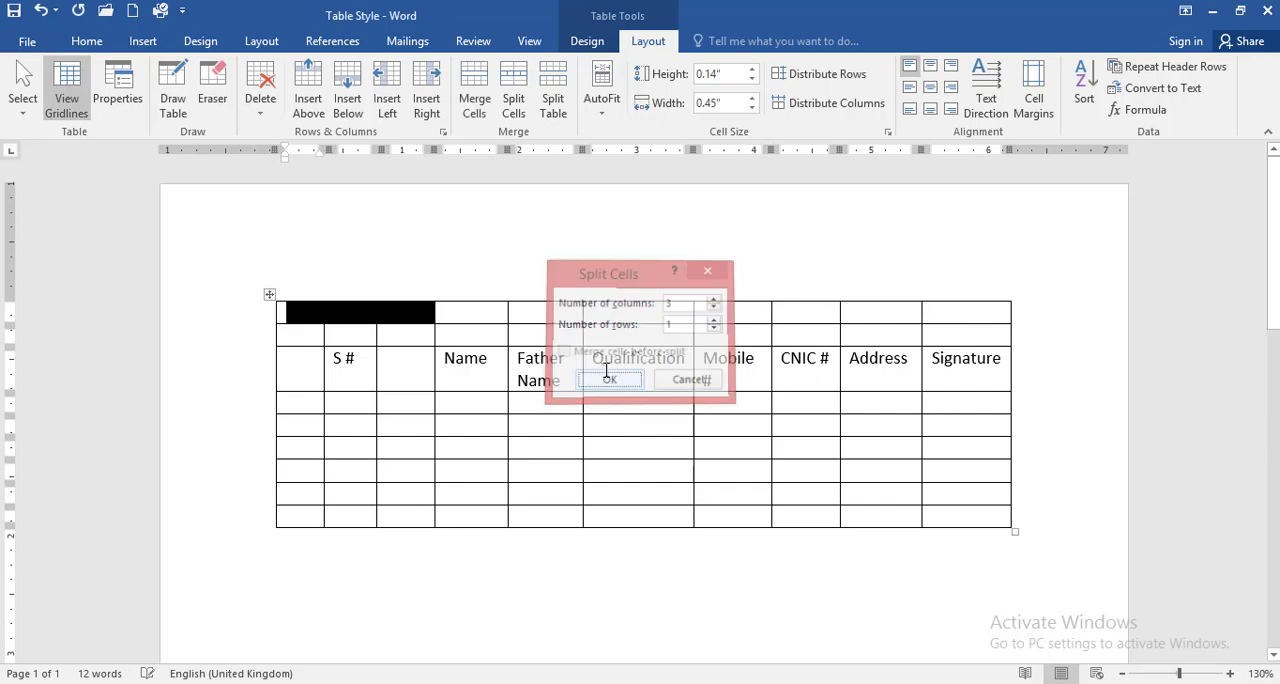
{"action": "left_click", "coordinate": [352, 325]}
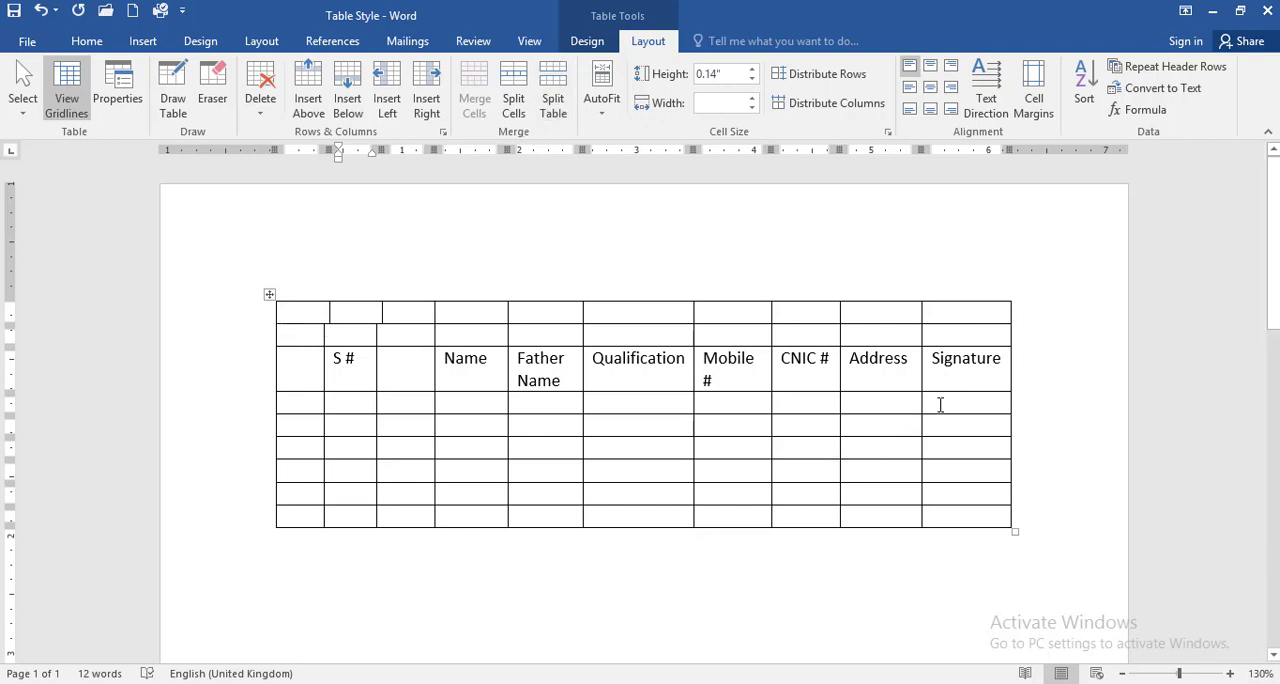
Step: Split the table at its fifth row, the second blank row under the headers, and select the upper table to check the separation
{"action": "left_click", "coordinate": [958, 431]}
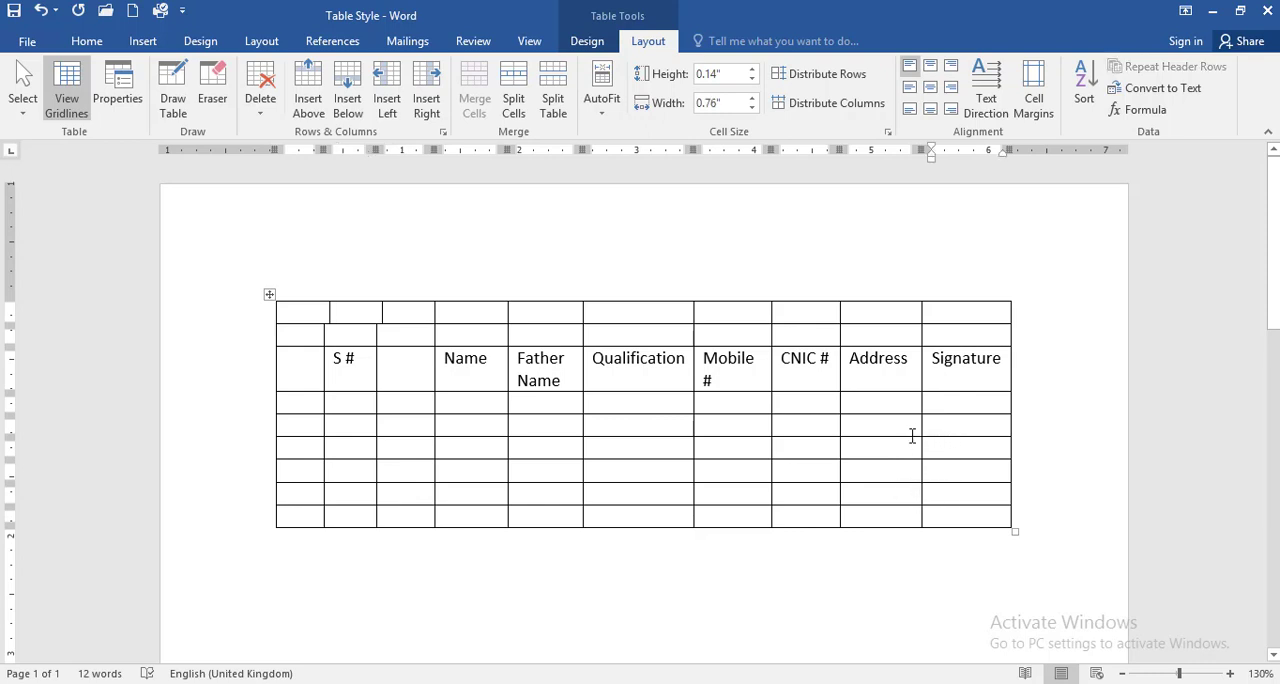
{"action": "left_click", "coordinate": [553, 104]}
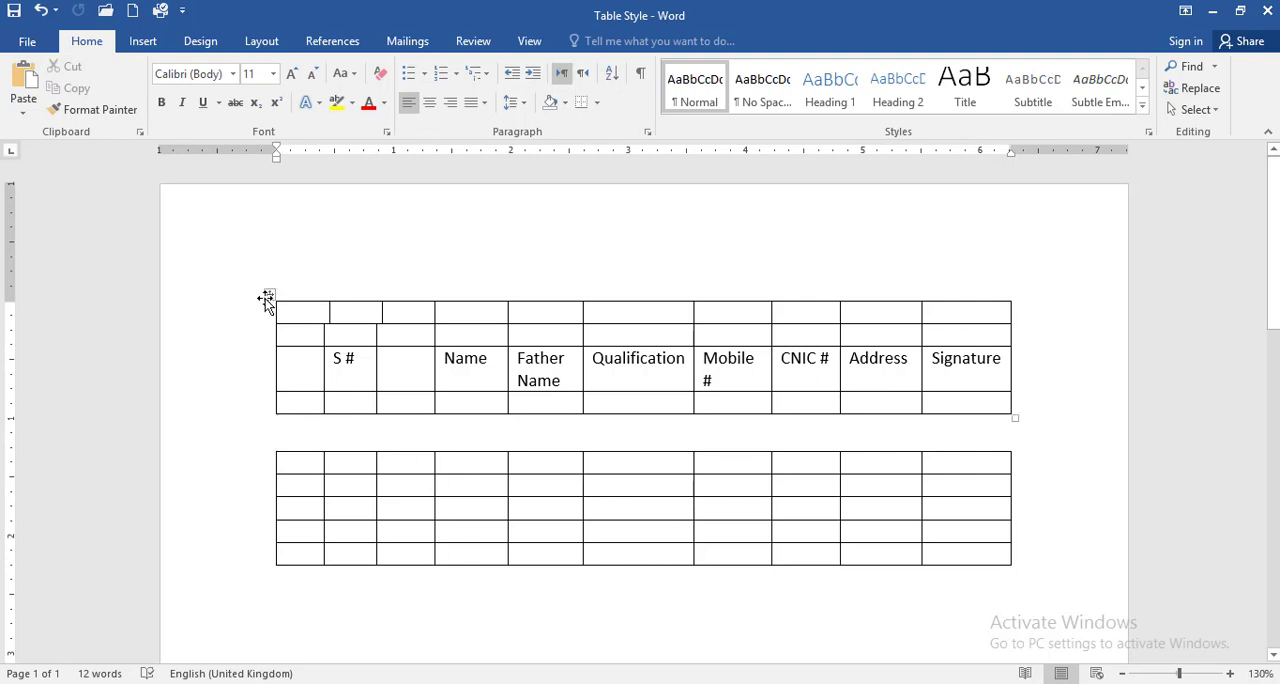
{"action": "left_click", "coordinate": [265, 298]}
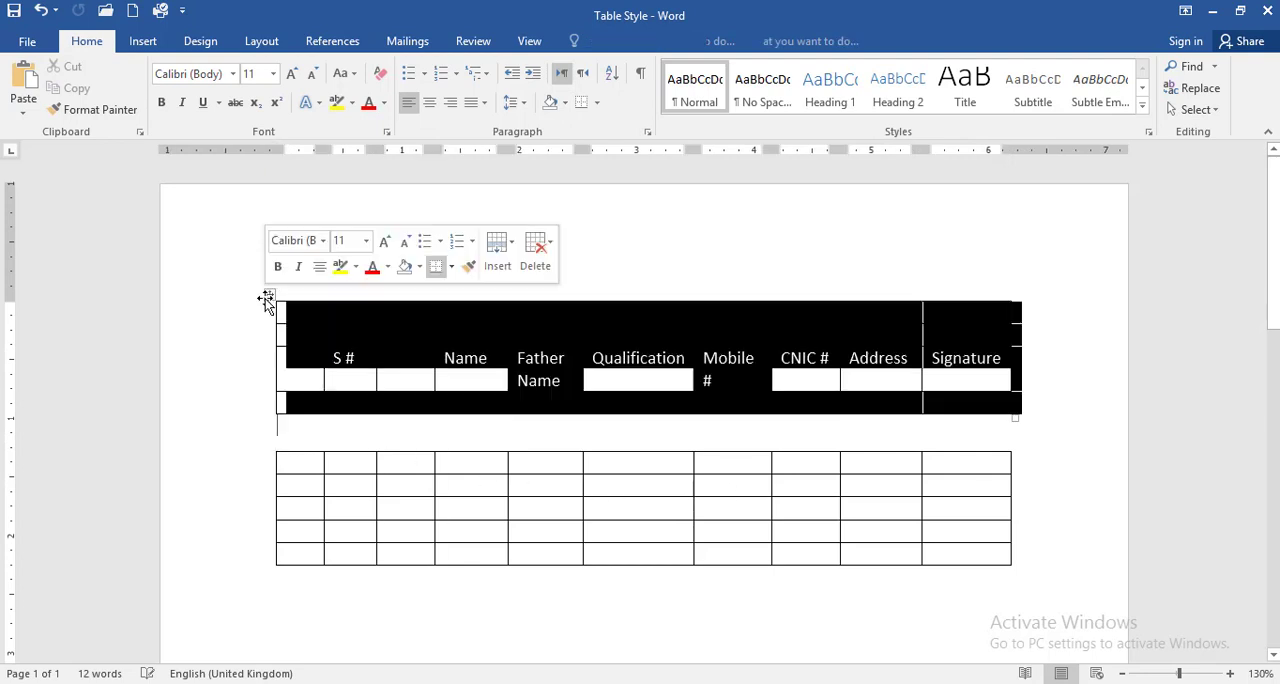
{"action": "left_click", "coordinate": [289, 448]}
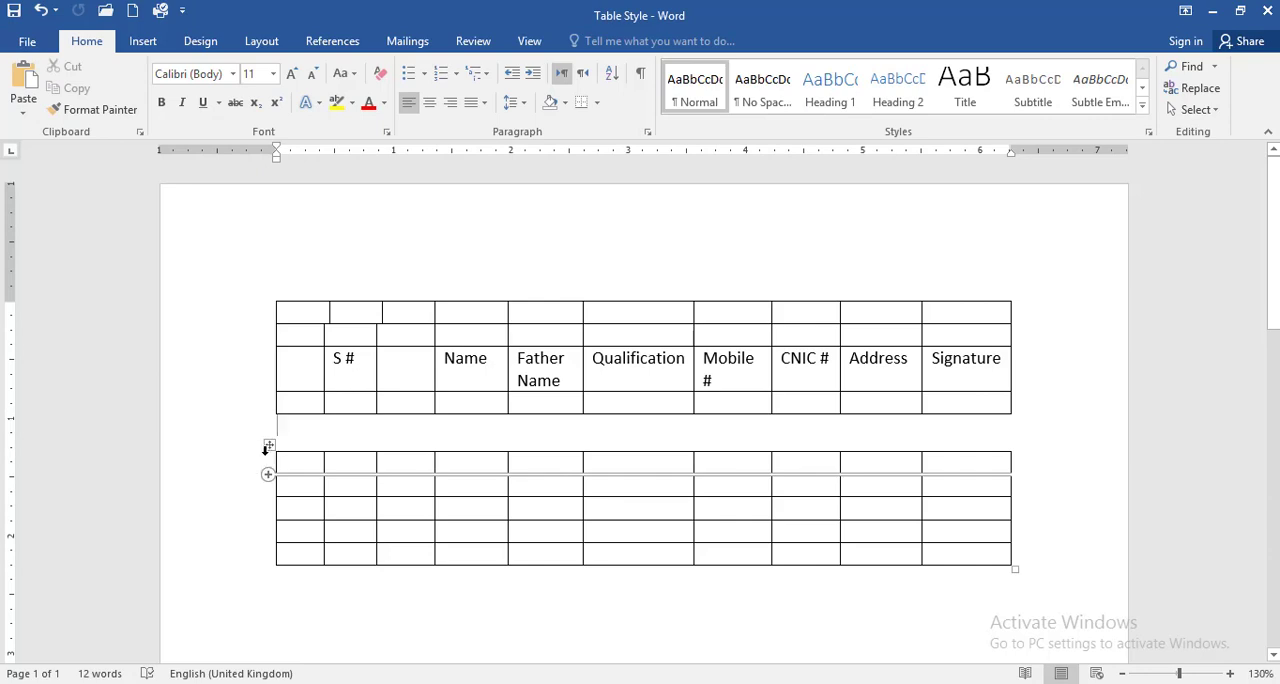